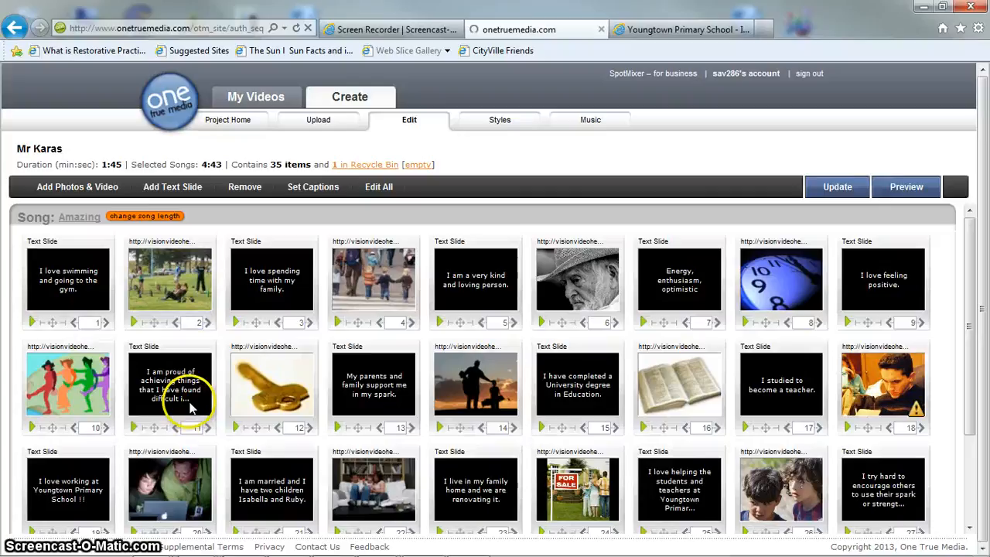
key("XF86AudioRaiseVolume")
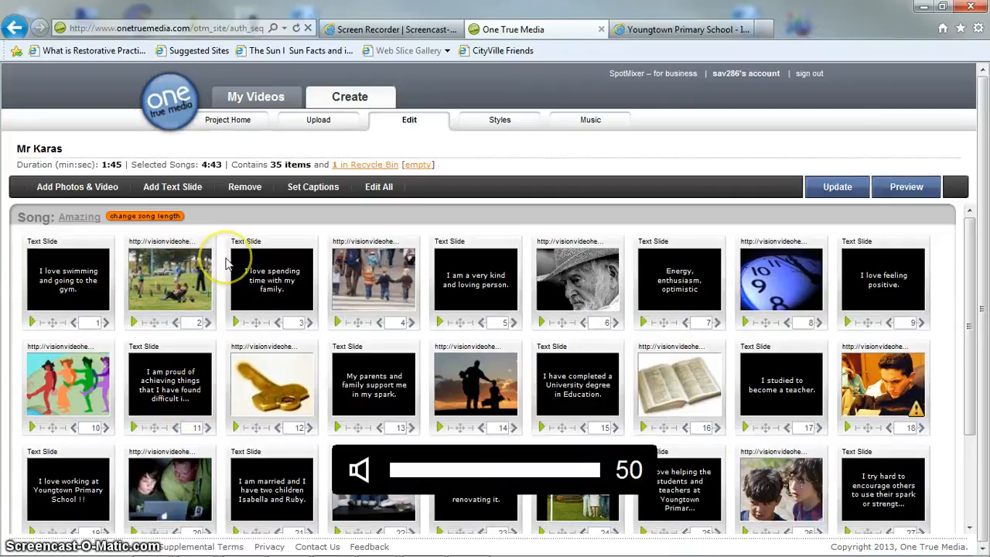
- Open the caption editor for the project and caption the outdoor workout photo "Working Hard"
left_click_drag(983, 220, 973, 523)
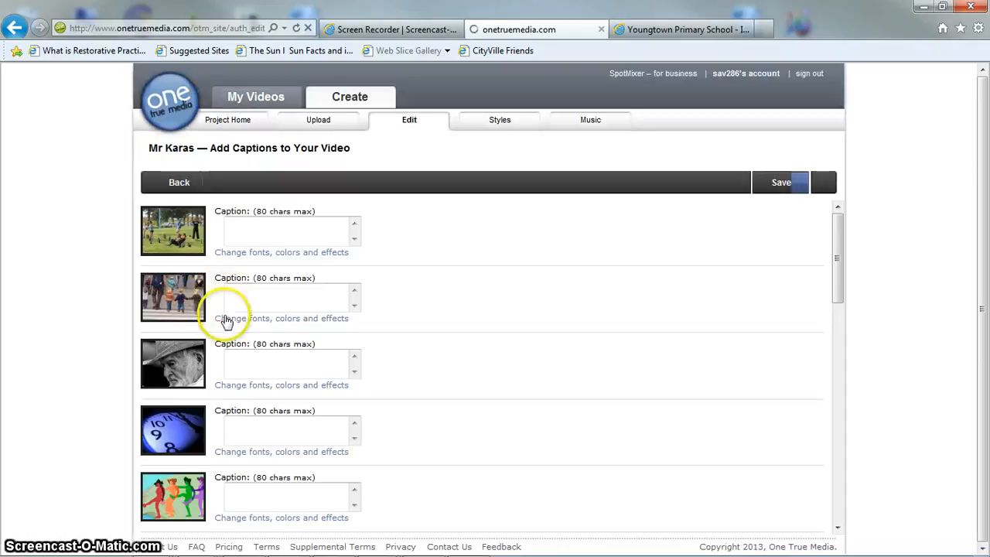
left_click(228, 290)
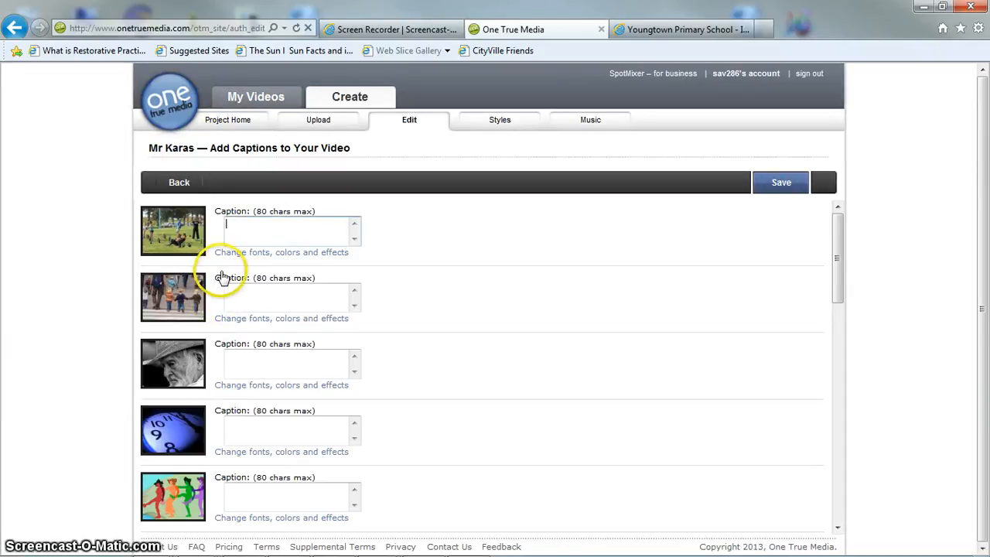
left_click(219, 276)
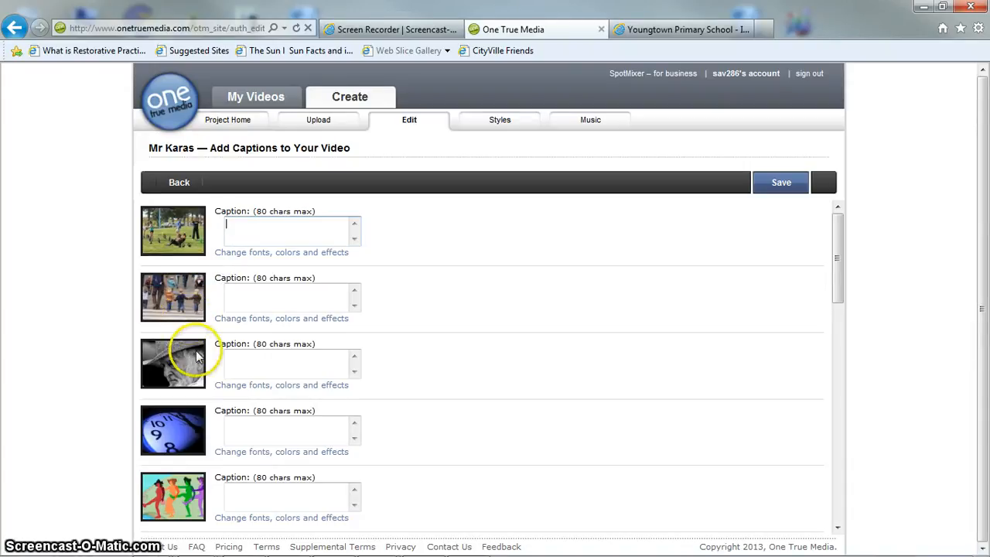
type("Working Hard")
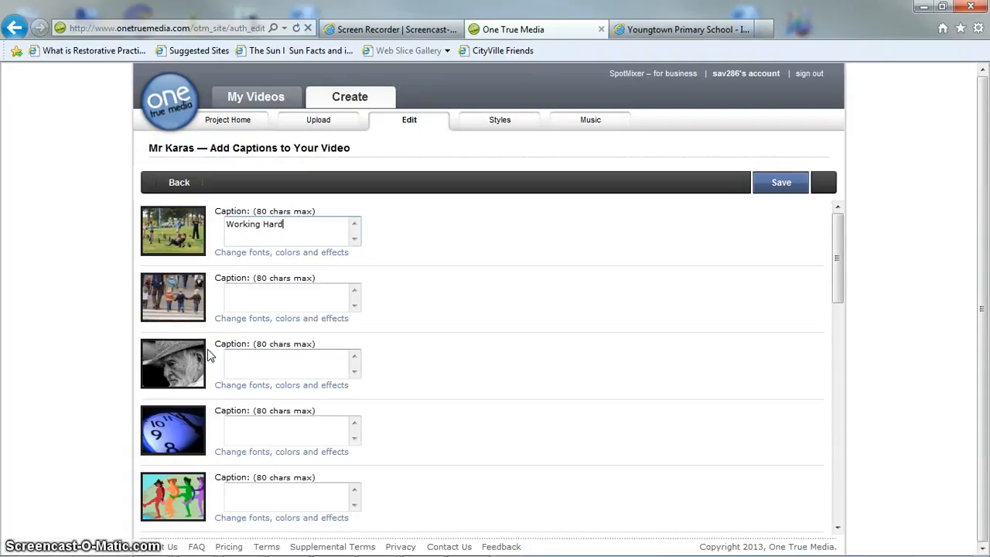
- Caption the photo of the elderly man in a hat "Helping" and the blue clock photo "Energy"
left_click(221, 355)
type("Helping")
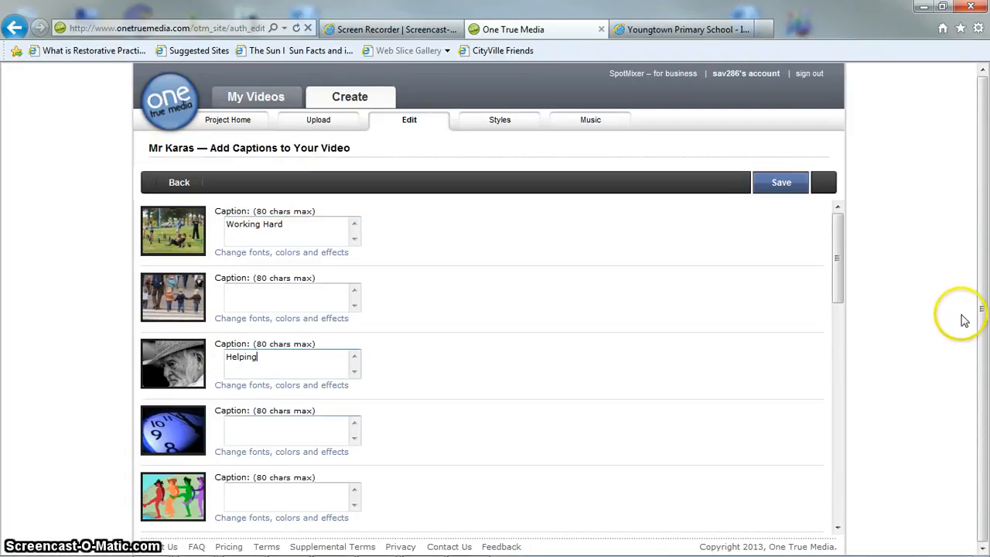
key("Tab")
type("Energy")
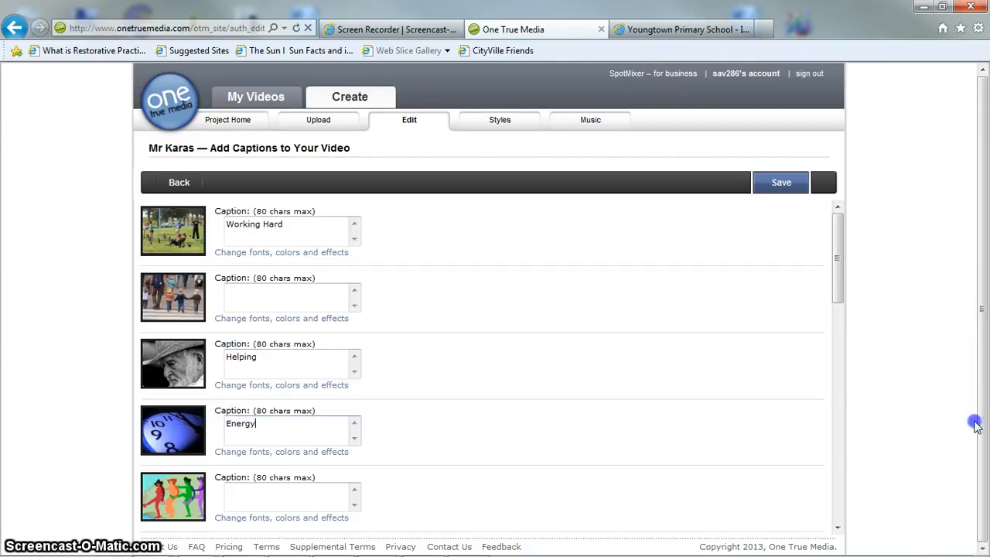
- Caption the open book photo "Study Hard!!"
scroll(976, 424, "down", 5)
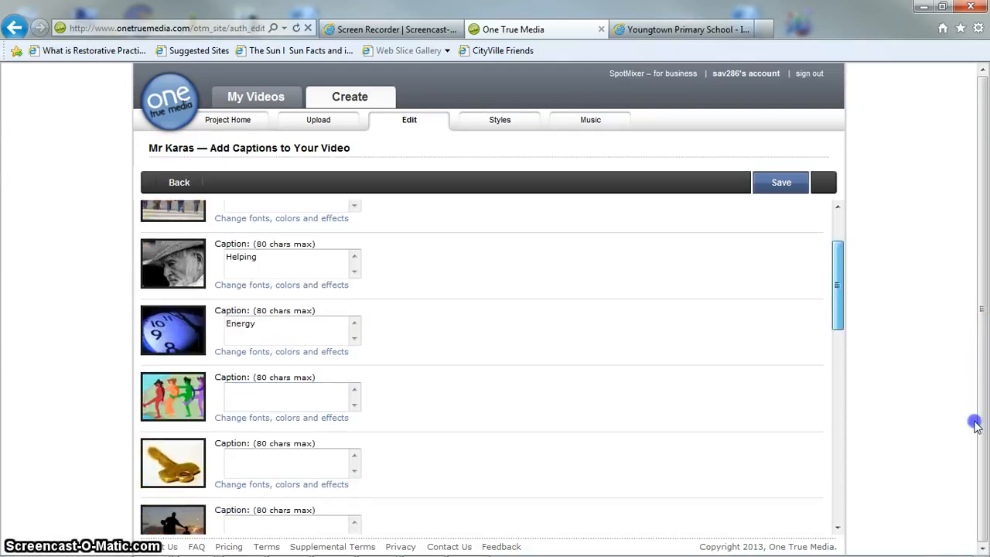
scroll(819, 362, "down", 1)
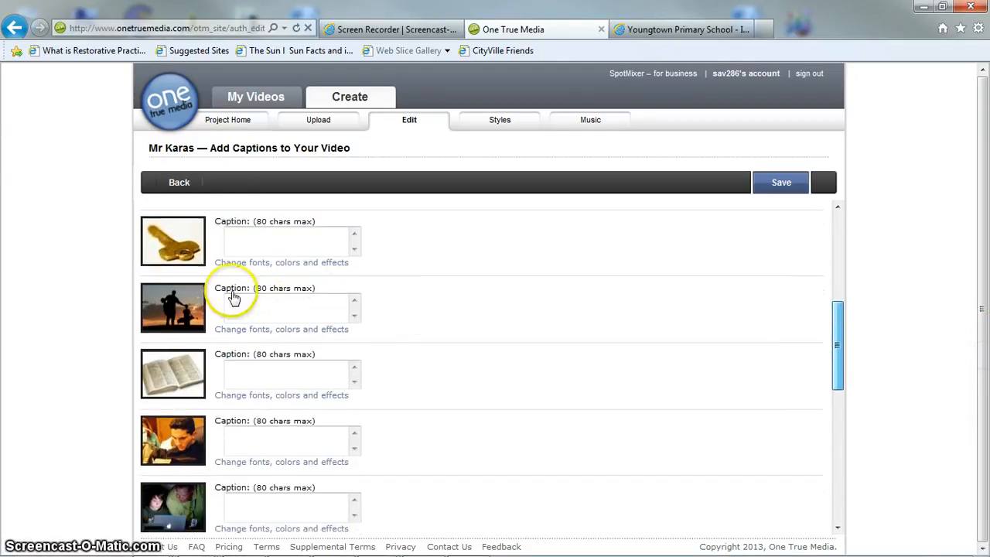
left_click(220, 240)
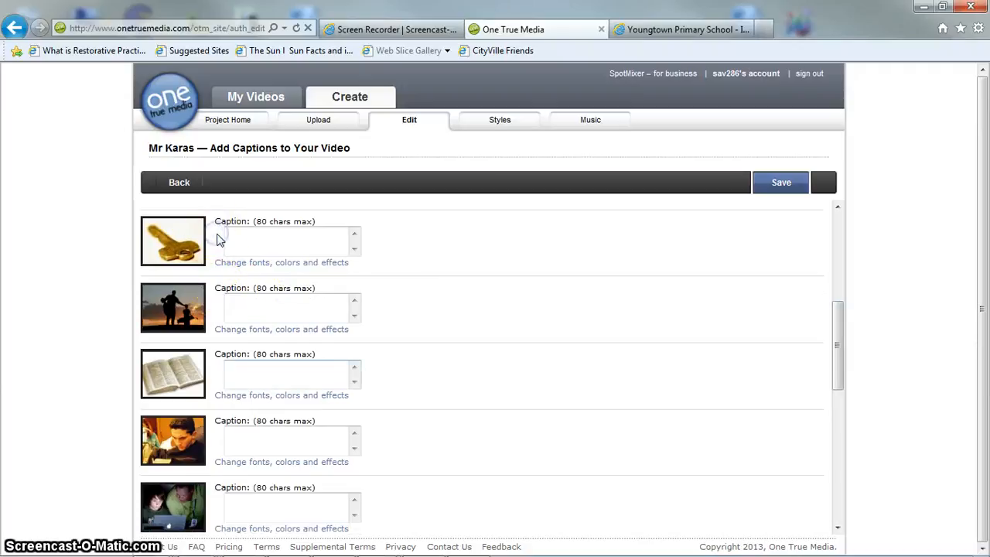
key("BackSpace")
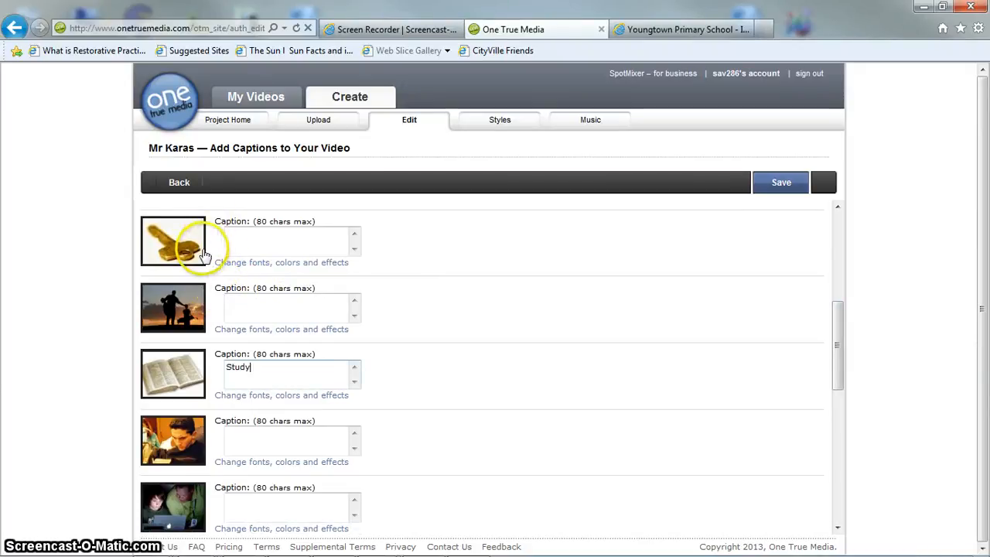
type("Hard")
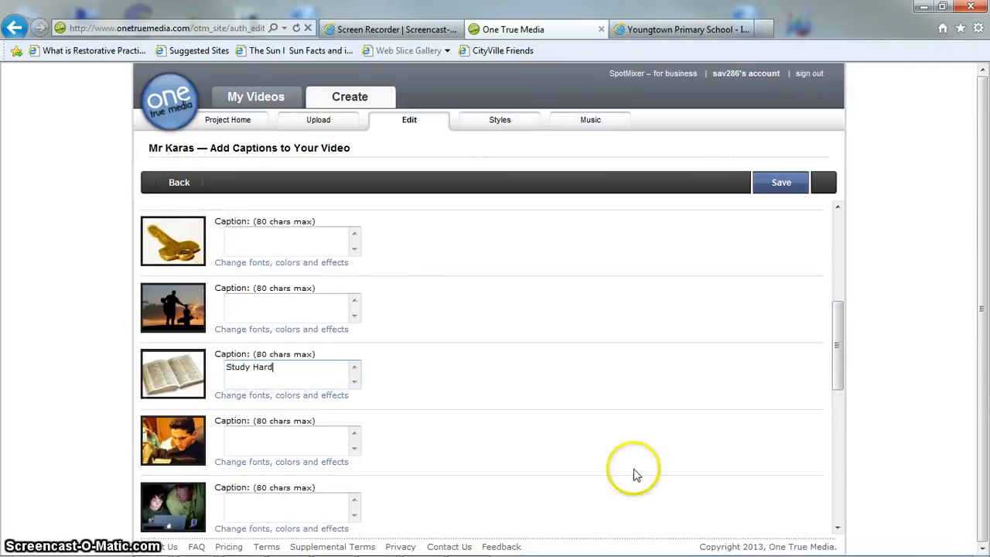
type("!!")
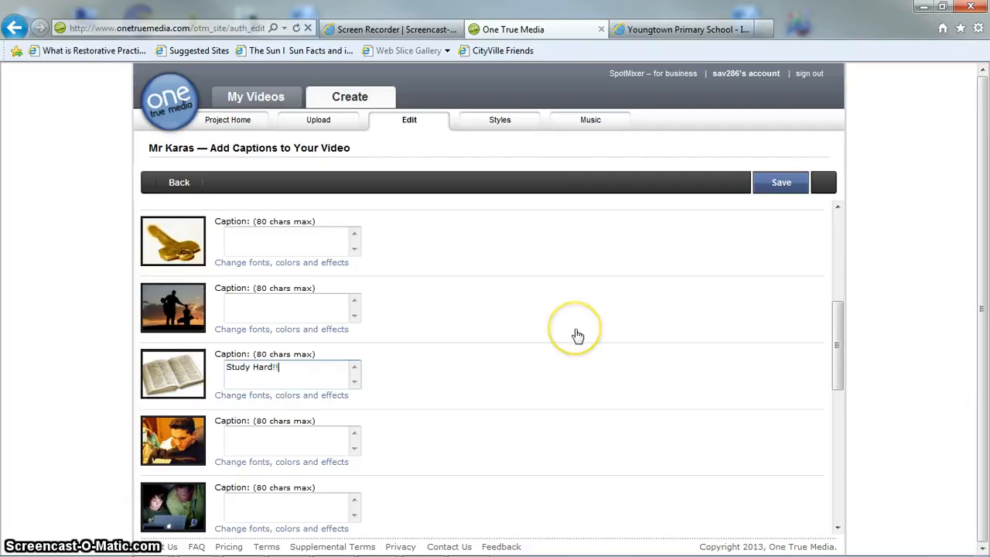
- Caption the photo of two people at a laptop "Help Others"
scroll(577, 335, "down", 3)
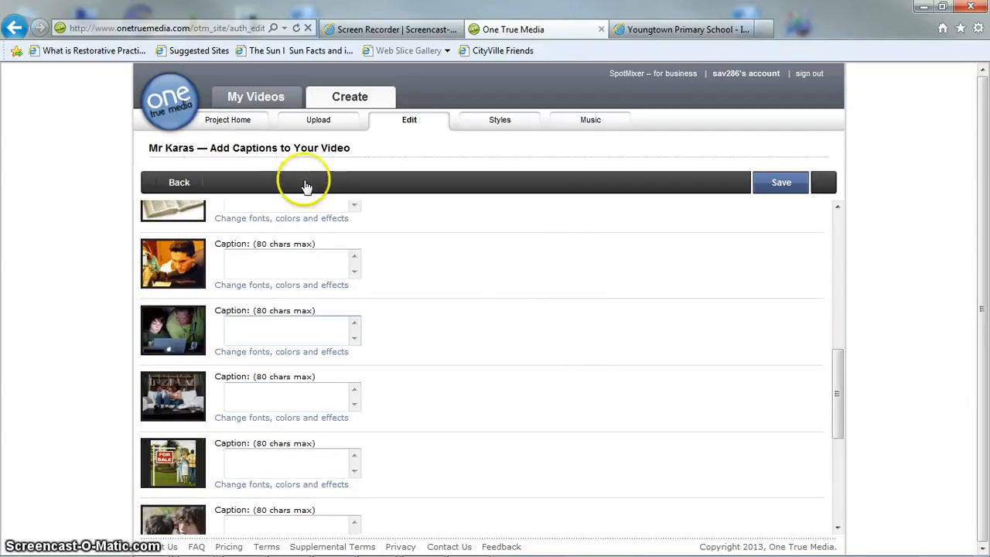
type("He")
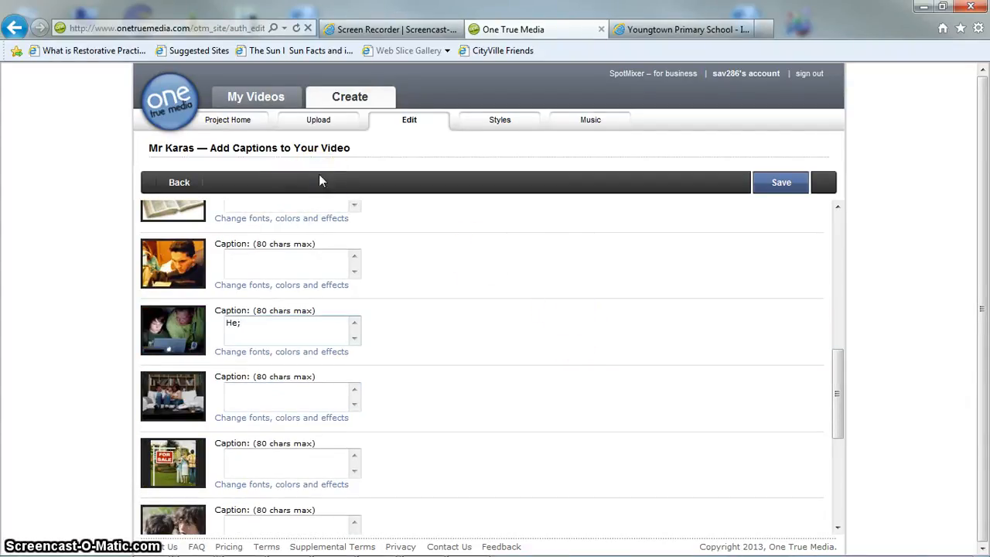
type("lp Others")
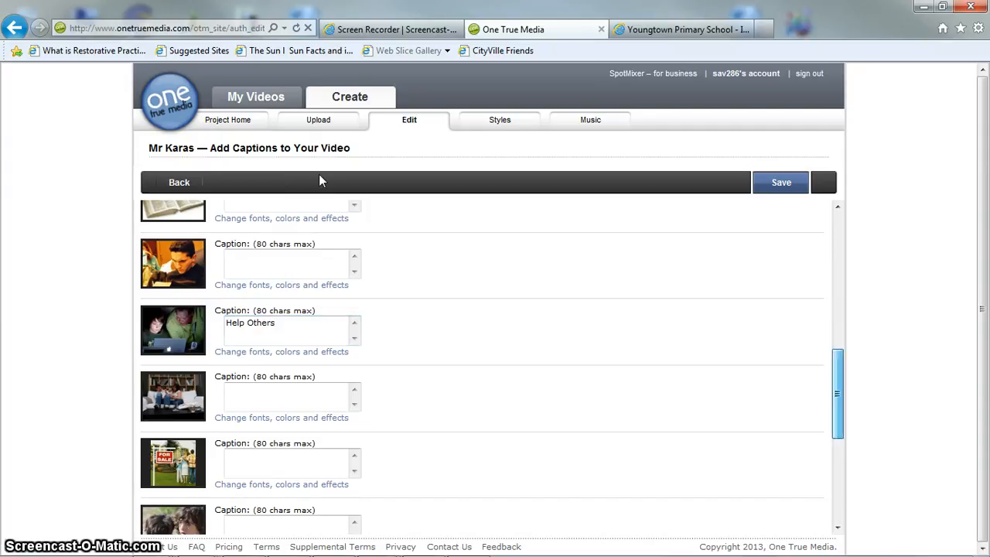
- Caption the photo below the two children reading "Make a difference" and the red candles photo "Shine :-)"
scroll(321, 180, "down", 3)
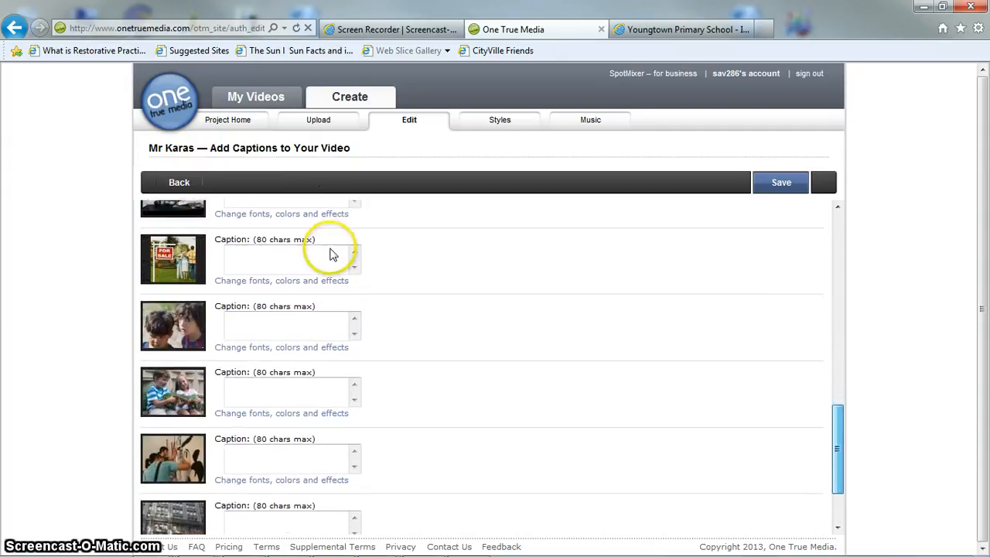
scroll(317, 259, "down", 1)
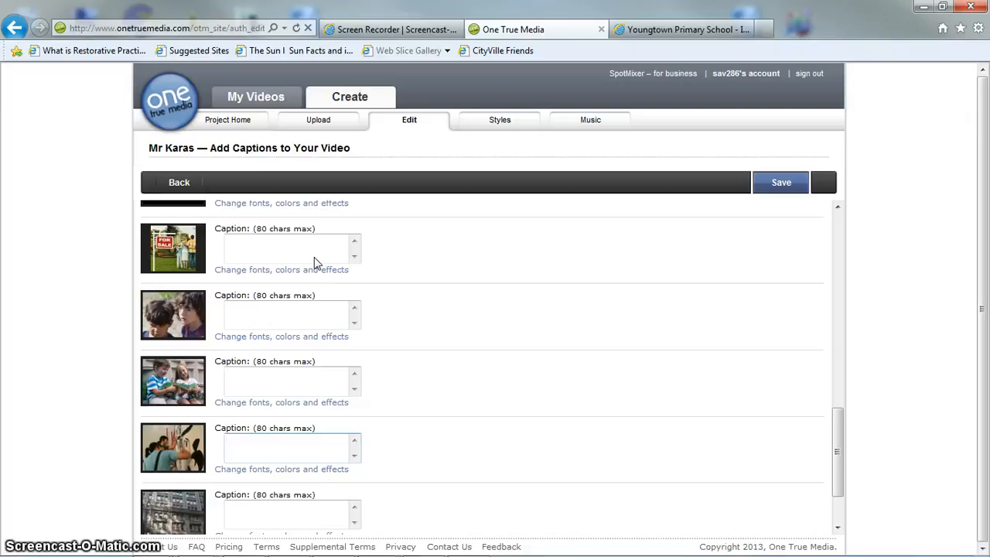
type("Make a difference")
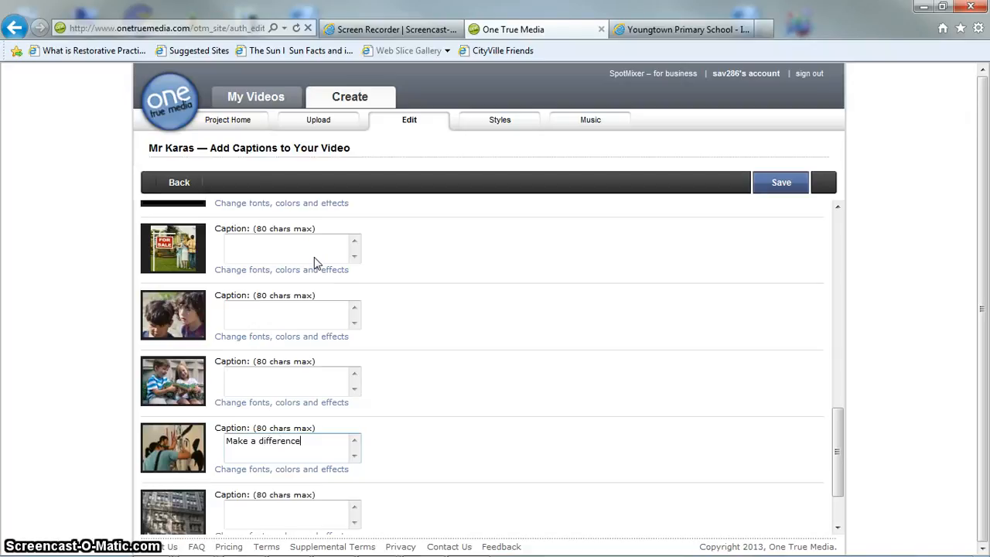
scroll(314, 257, "down", 2)
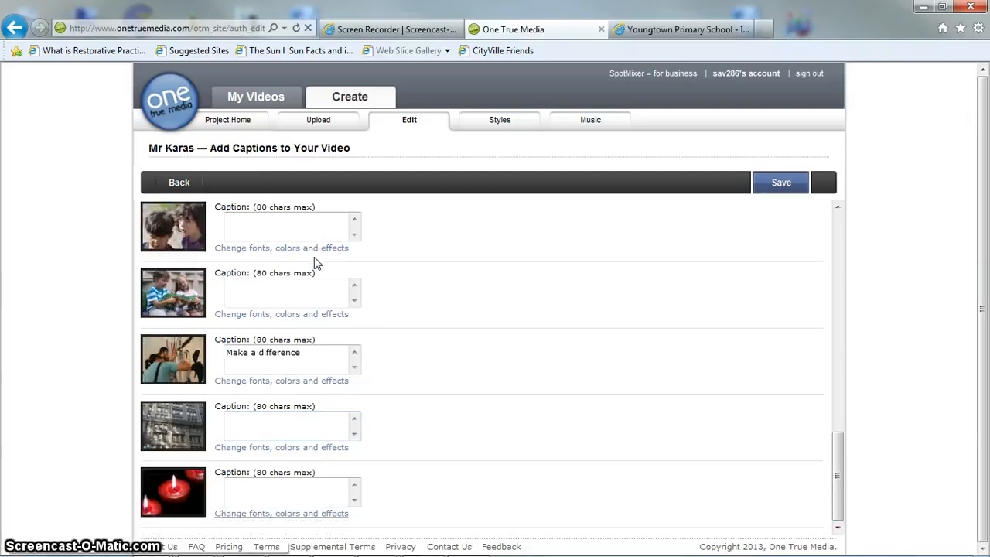
key("Tab")
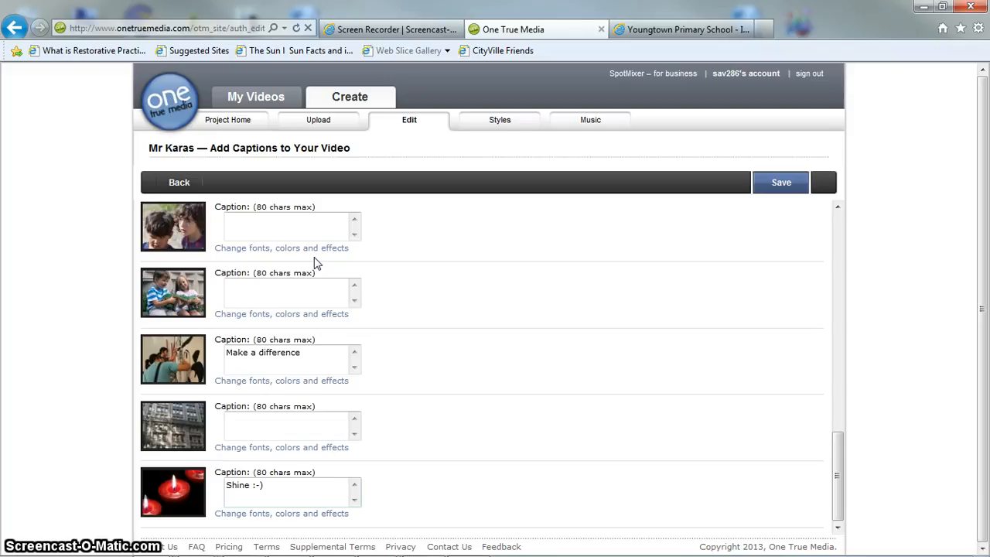
- Customize the style of the "Working Hard" caption on the workout photo by setting its font size to 28
left_click_drag(838, 475, 837, 258)
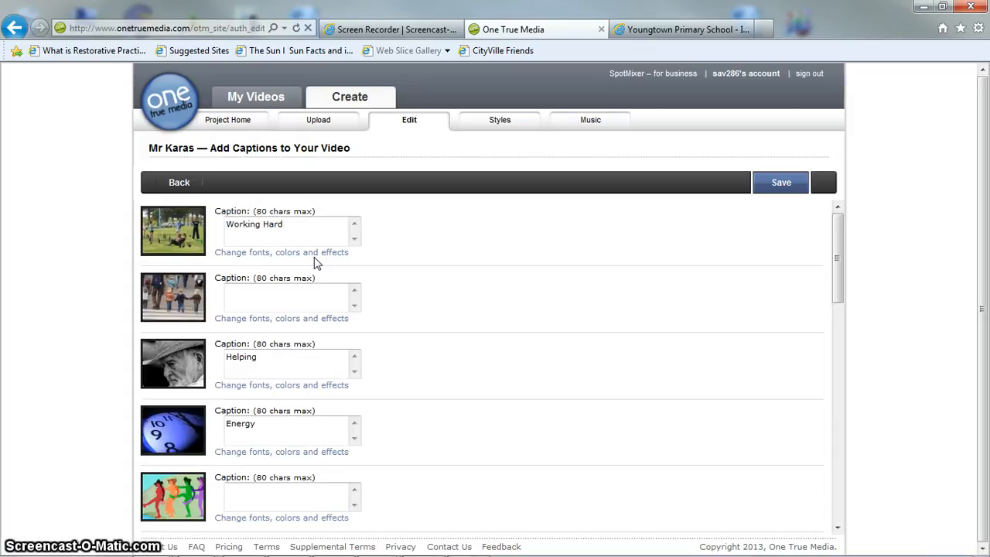
left_click(315, 257)
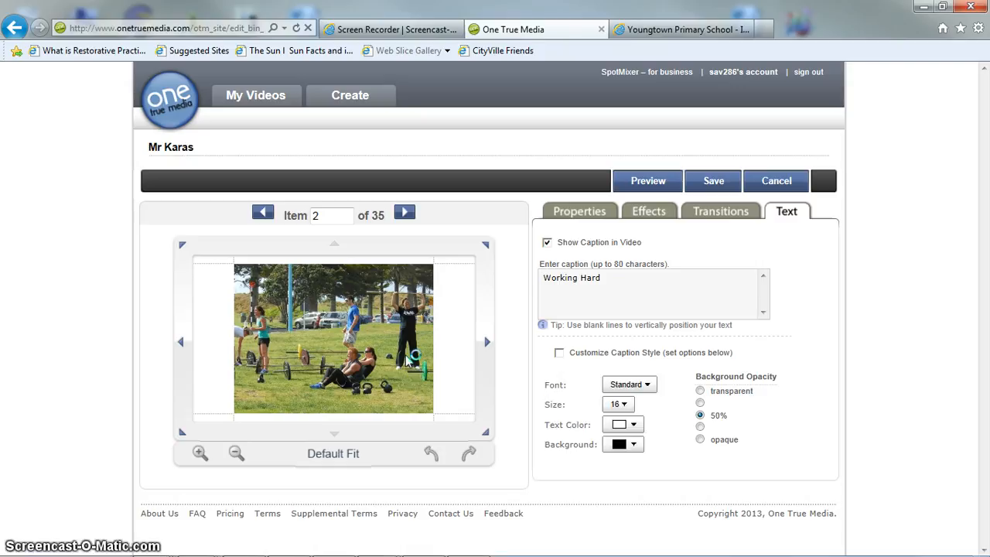
left_click(619, 405)
mouse_move(623, 525)
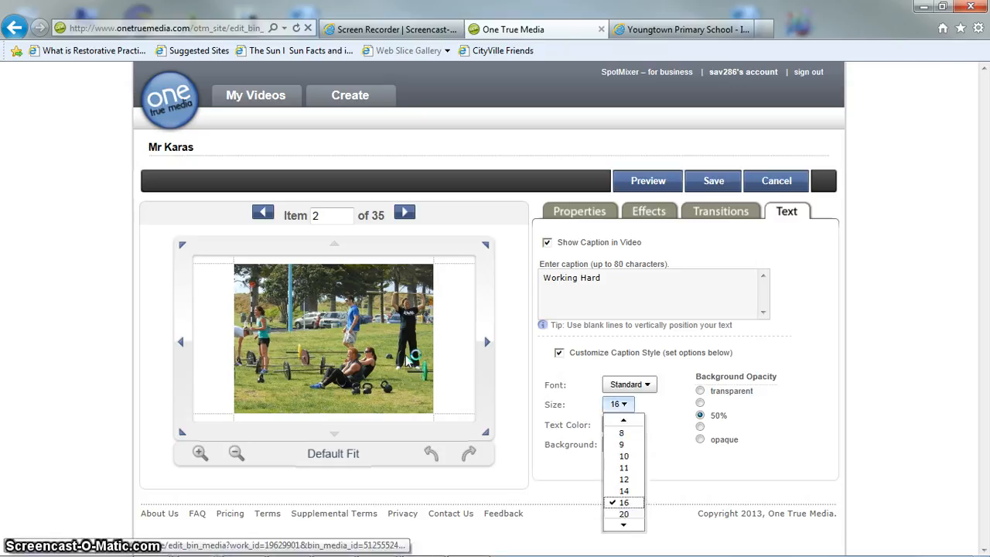
key("Up")
key("Up")
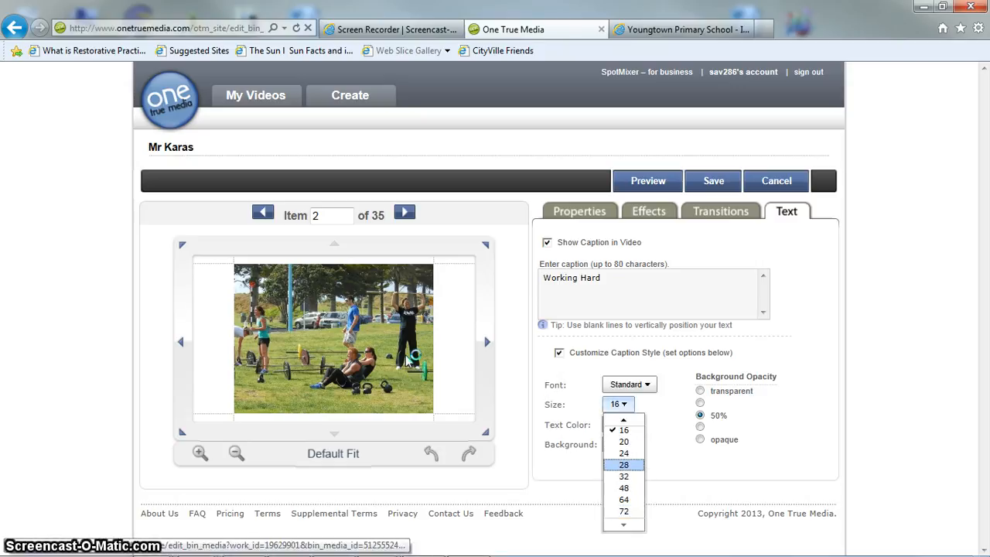
key("Return")
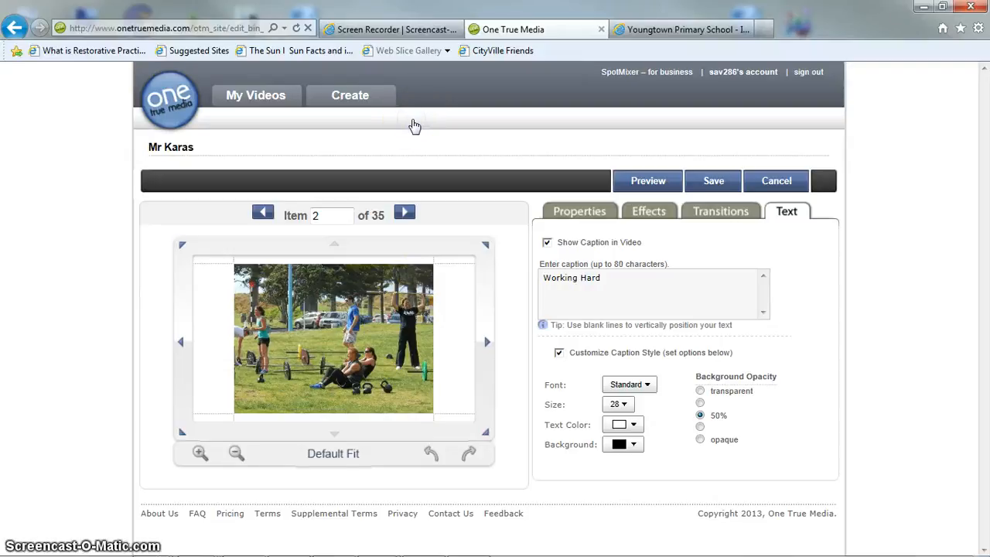
left_click(404, 212)
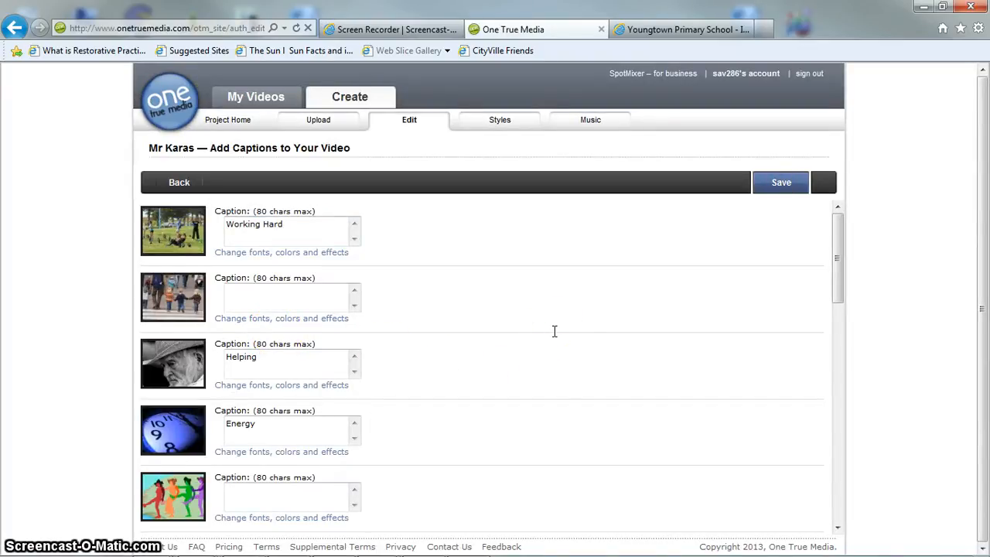
- Open the text settings of the "Helping" caption and customize its font size
left_click(564, 375)
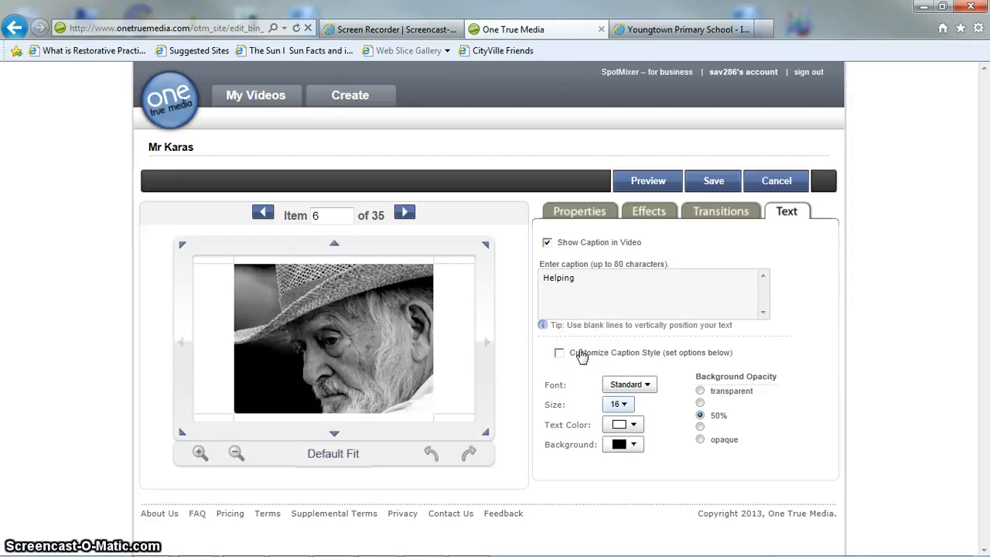
left_click(618, 405)
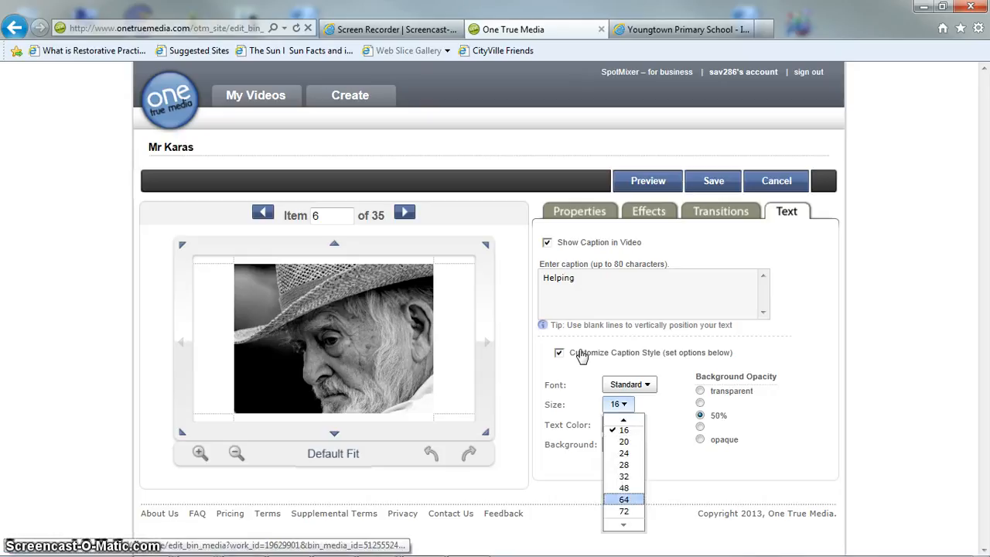
left_click(581, 355)
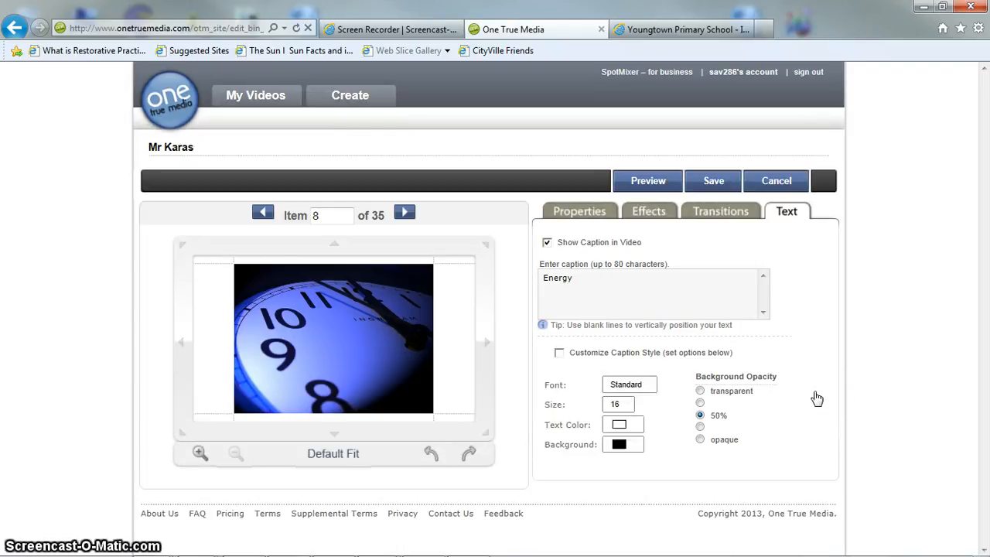
- Set the font size of the "Energy" caption on the clock photo to 28 and save the change
left_click(785, 321)
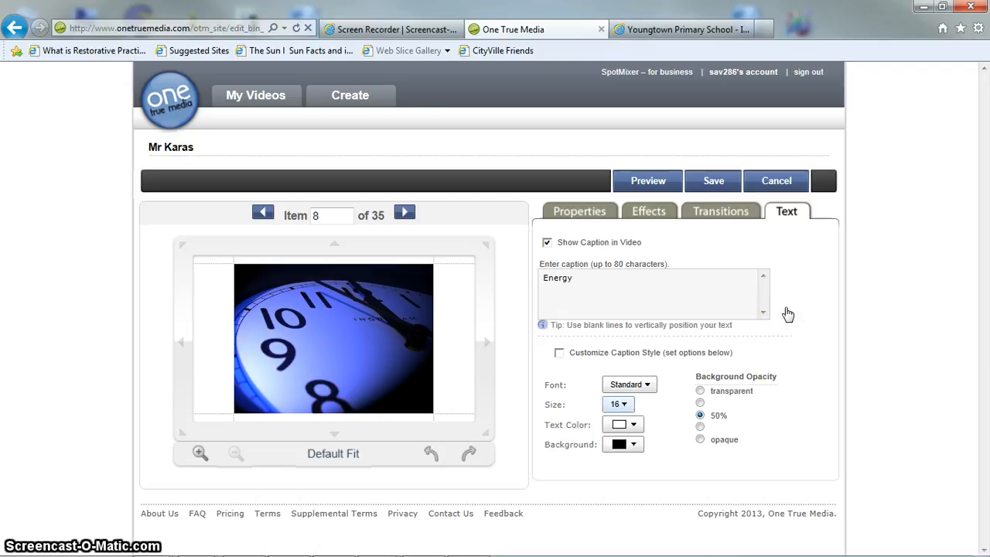
left_click(619, 404)
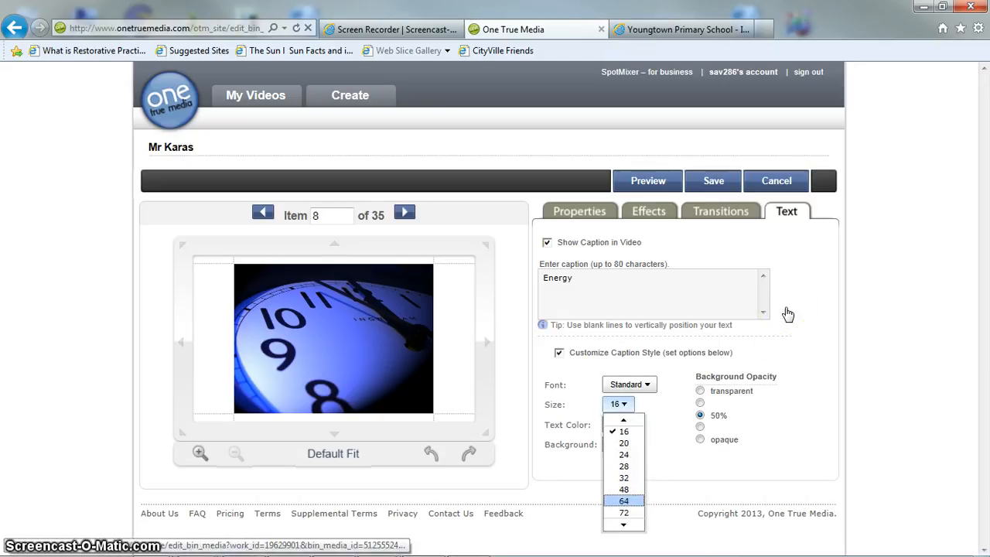
left_click(624, 466)
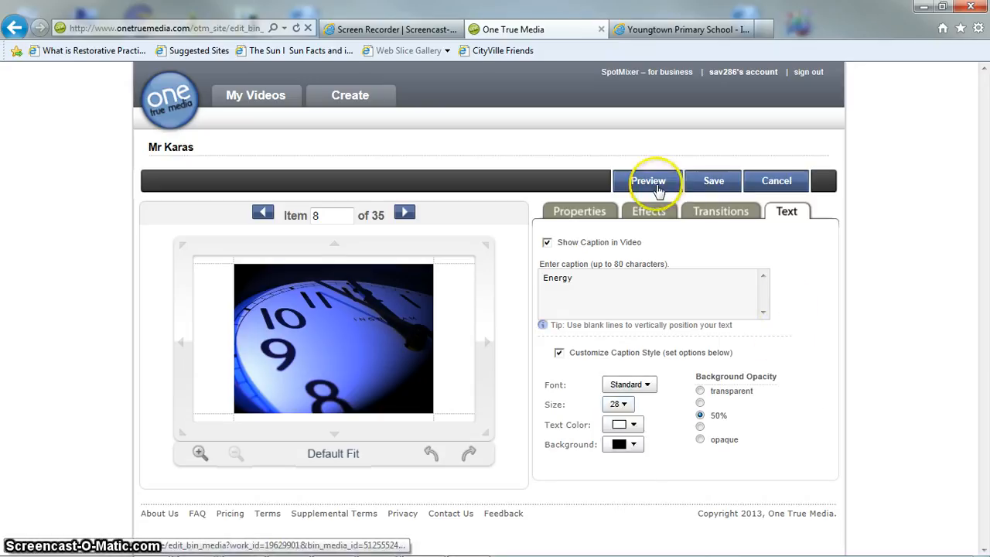
left_click(713, 180)
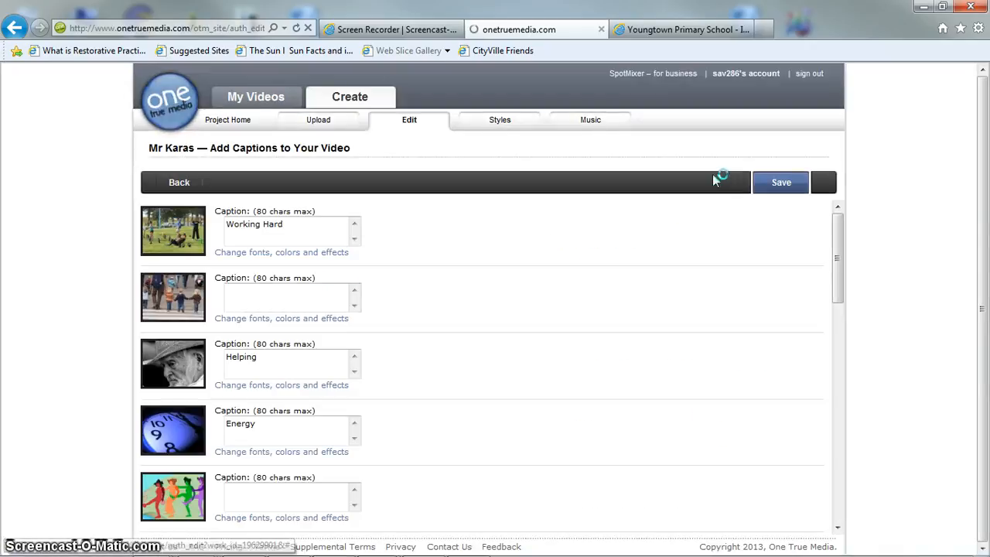
left_click_drag(838, 258, 838, 359)
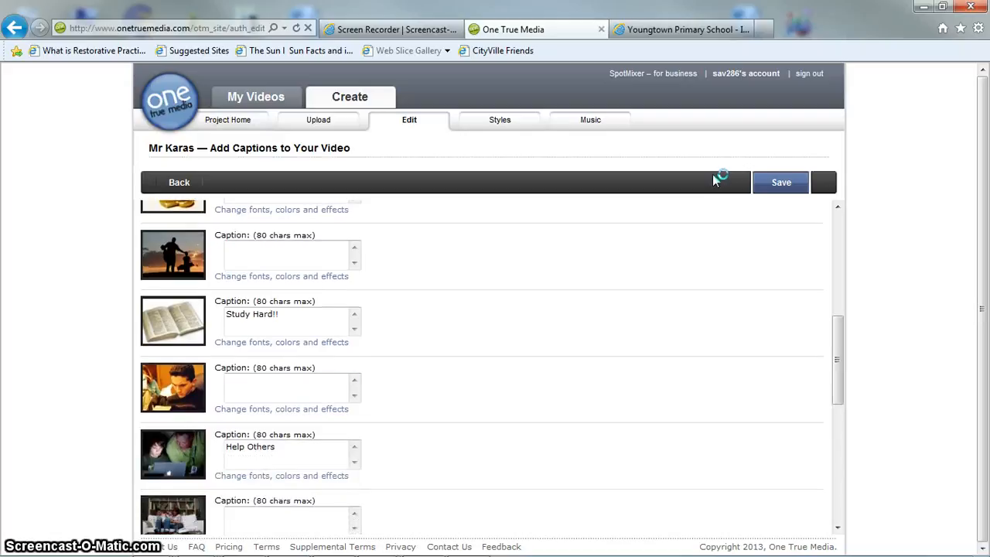
- Open the text settings of the "Study Hard!!" caption on the book photo and customize its style with the Neue font
left_click(281, 342)
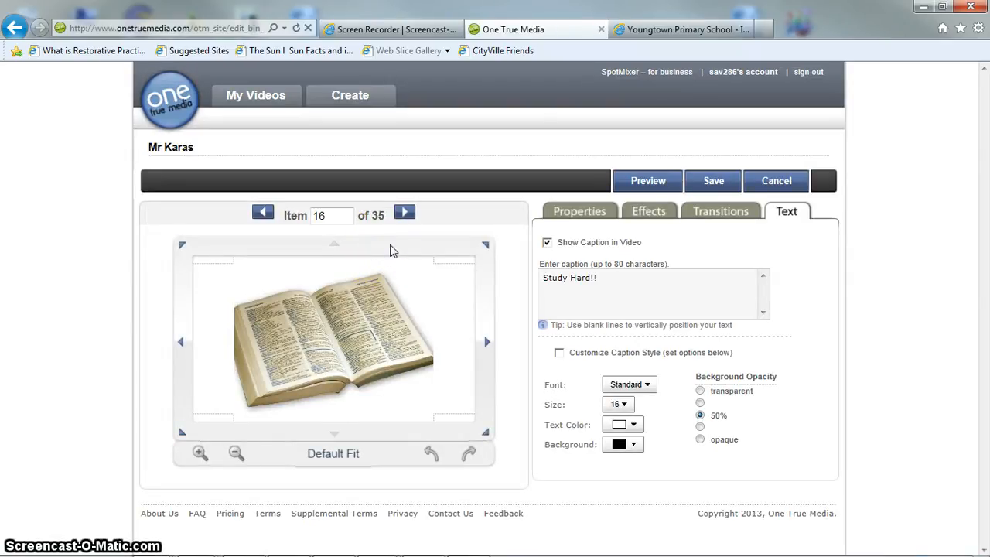
left_click(389, 271)
left_click(558, 352)
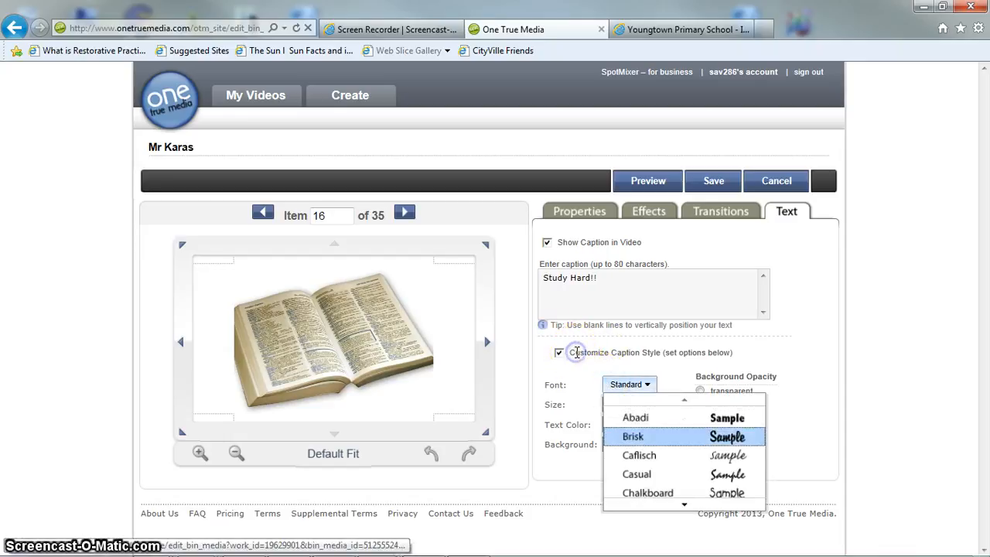
key("Down")
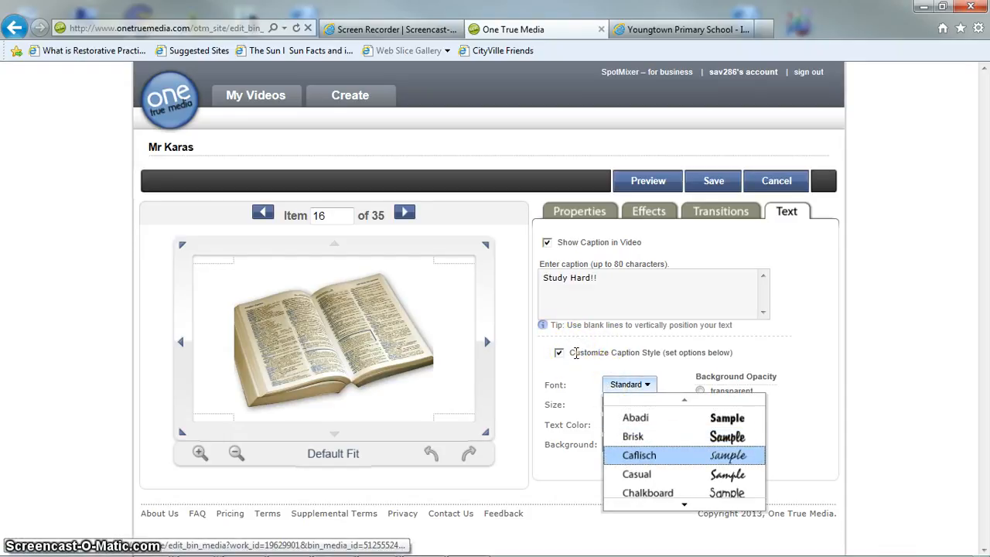
key("Down")
key("Down")
key("Down")
key("Down")
key("Down")
key("Down")
key("Down")
key("Down")
key("Down")
key("Down")
key("Down")
key("Down")
key("Down")
key("Down")
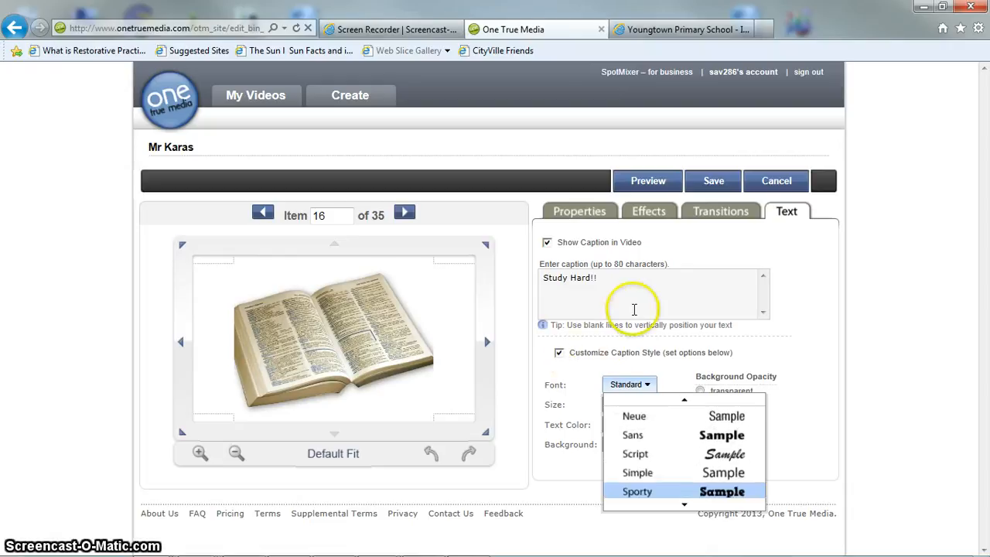
key("Up")
key("Up")
key("Up")
key("Up")
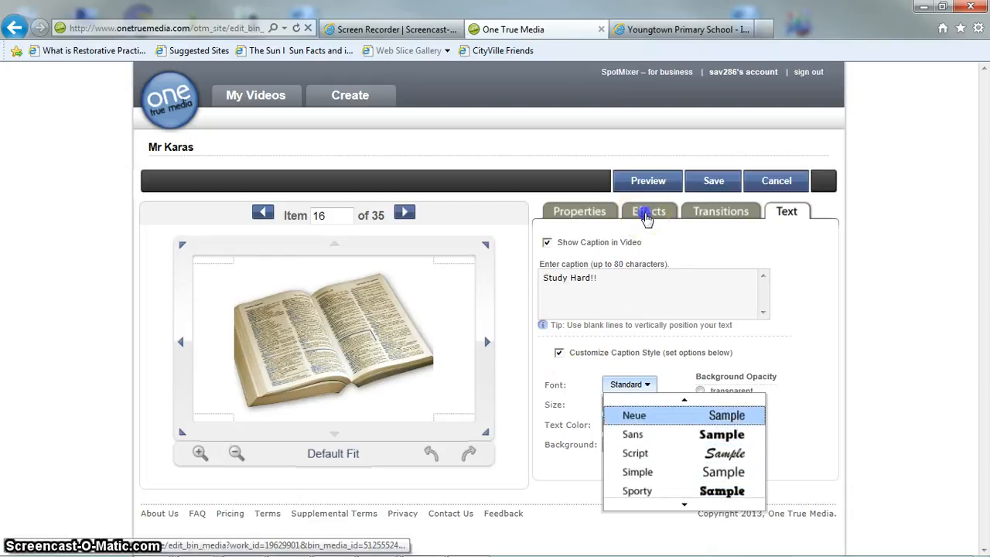
key("Down")
key("Up")
key("Return")
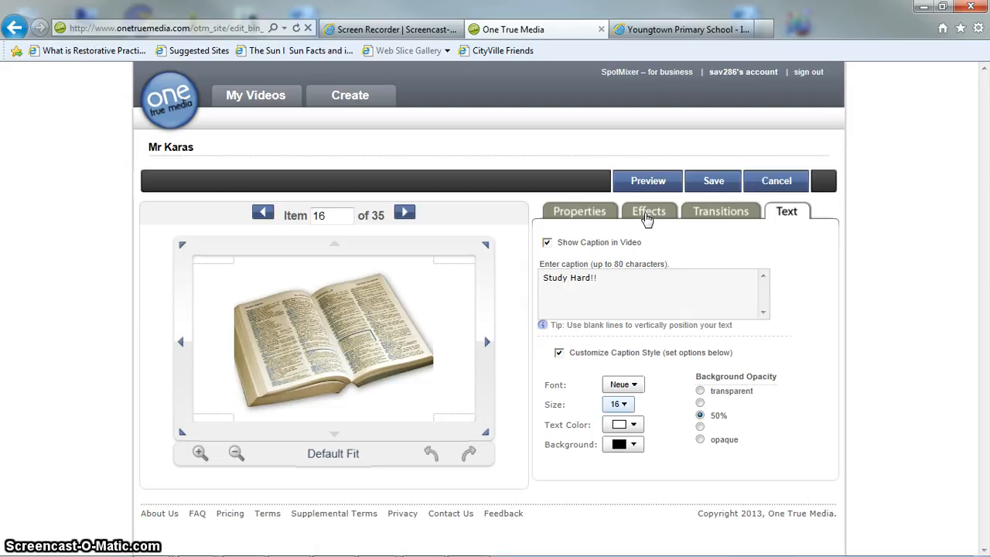
- Increase the font size of the "Study Hard!!" caption, make its background transparent and preview it
key("alt+Down")
key("Down")
key("Down")
key("Down")
key("Down")
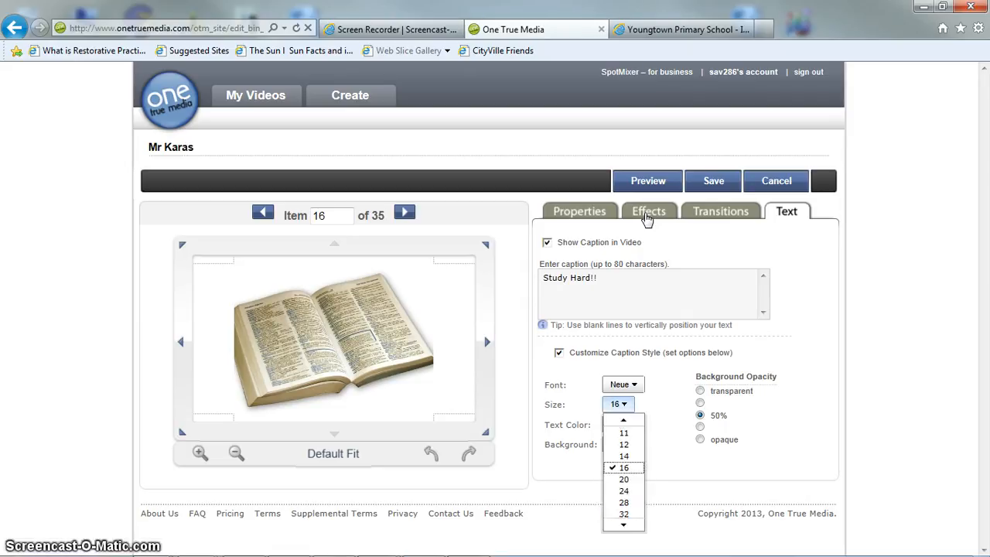
key("Return")
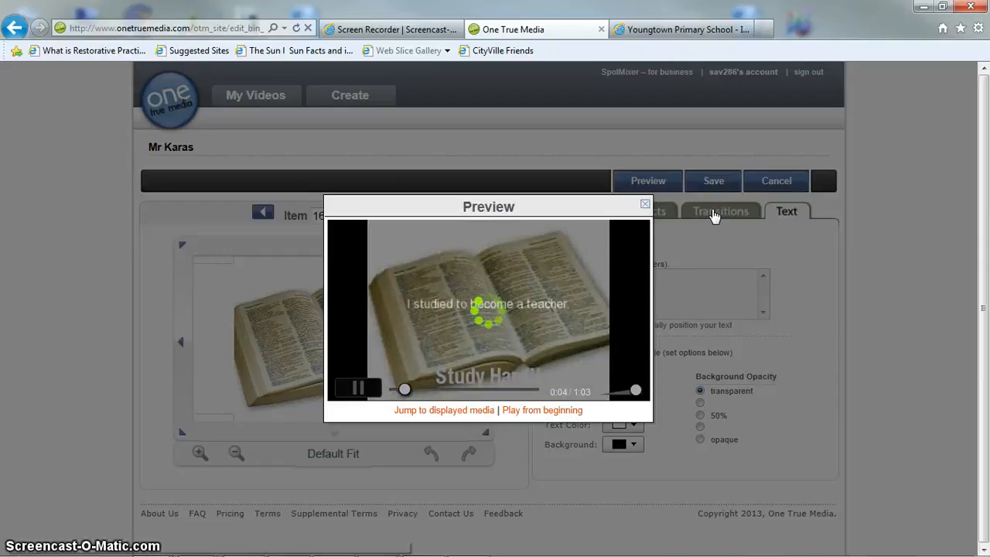
- Change the "Study Hard!!" caption's text color to dark grey (RGB 36, 43, 43), preview it and save the change
left_click(681, 207)
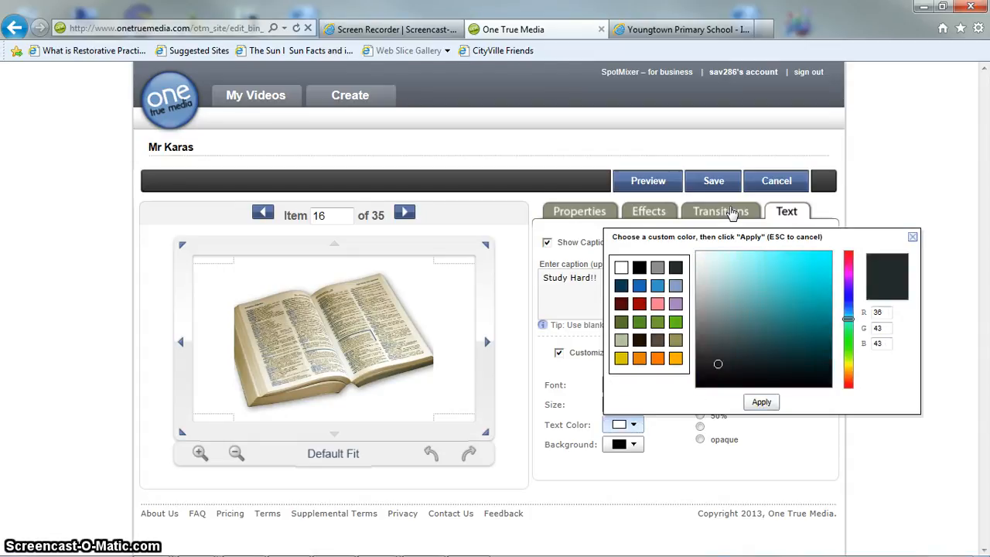
left_click(267, 216)
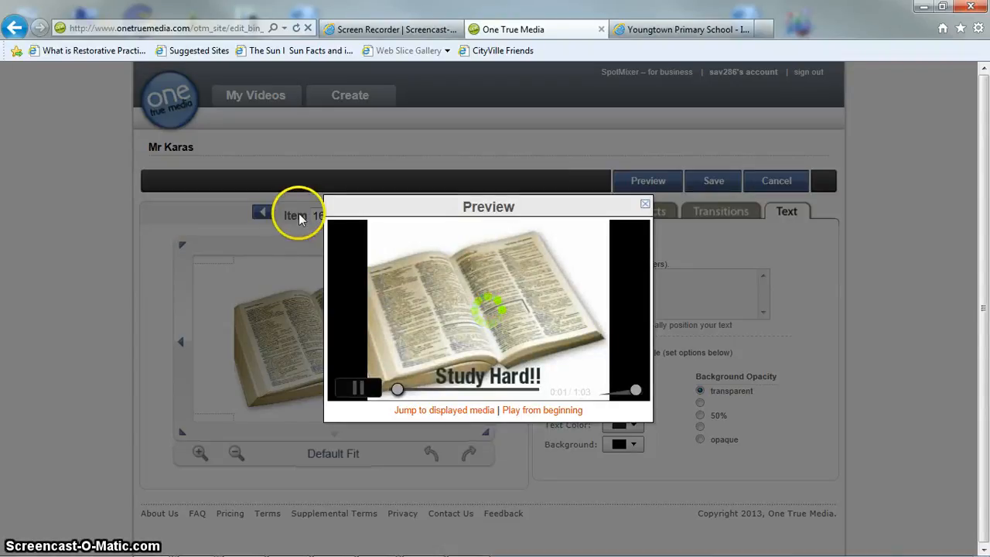
left_click(684, 293)
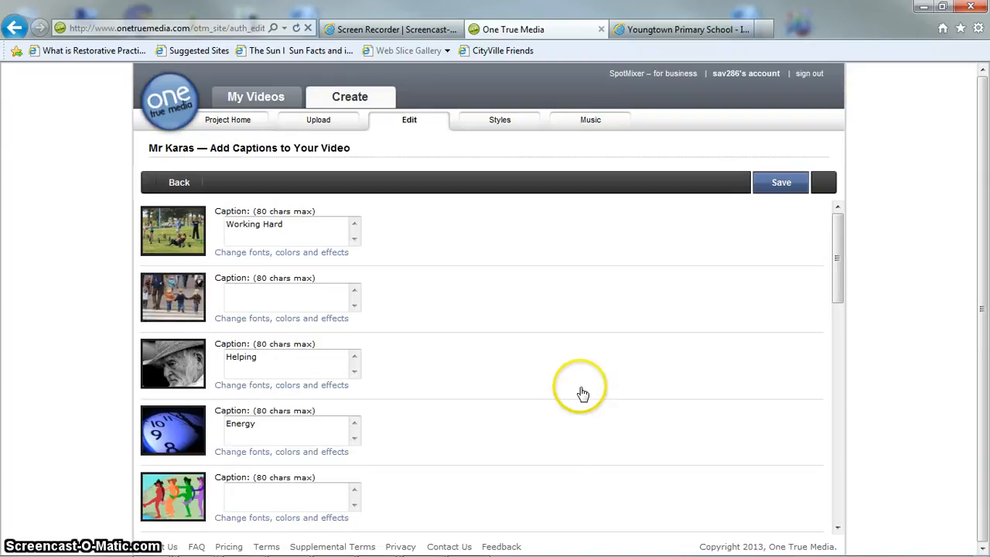
- Customize the style of the "Help Others" caption on the laptop photo with font size 28 and save the change
scroll(583, 393, "down", 5)
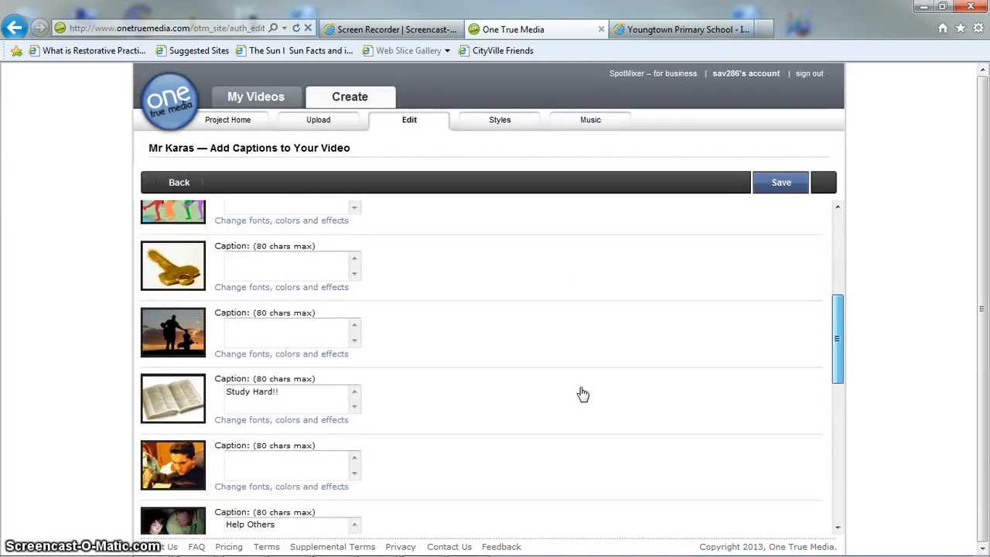
scroll(583, 394, "down", 3)
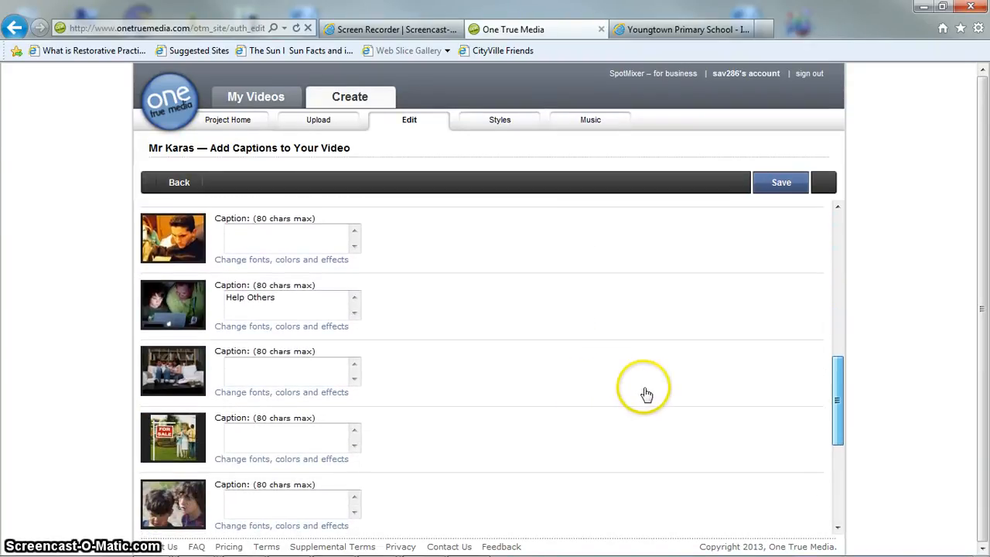
scroll(646, 394, "down", 2)
scroll(647, 395, "down", 2)
scroll(647, 395, "up", 4)
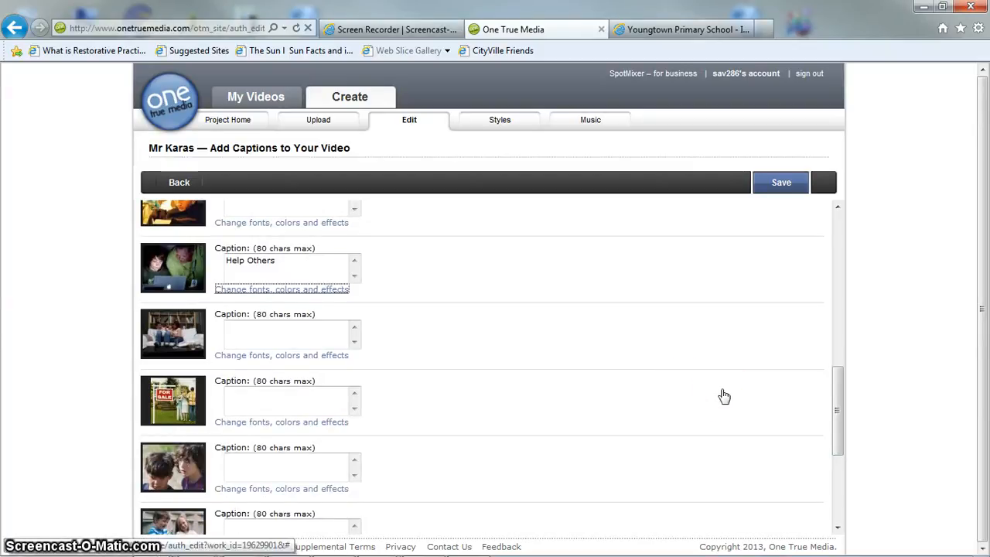
left_click(794, 385)
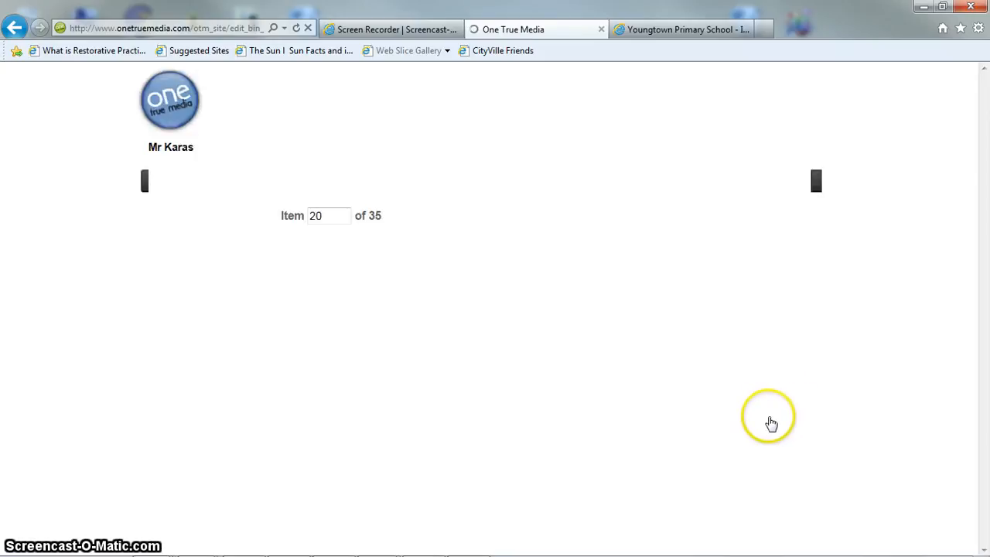
left_click(711, 455)
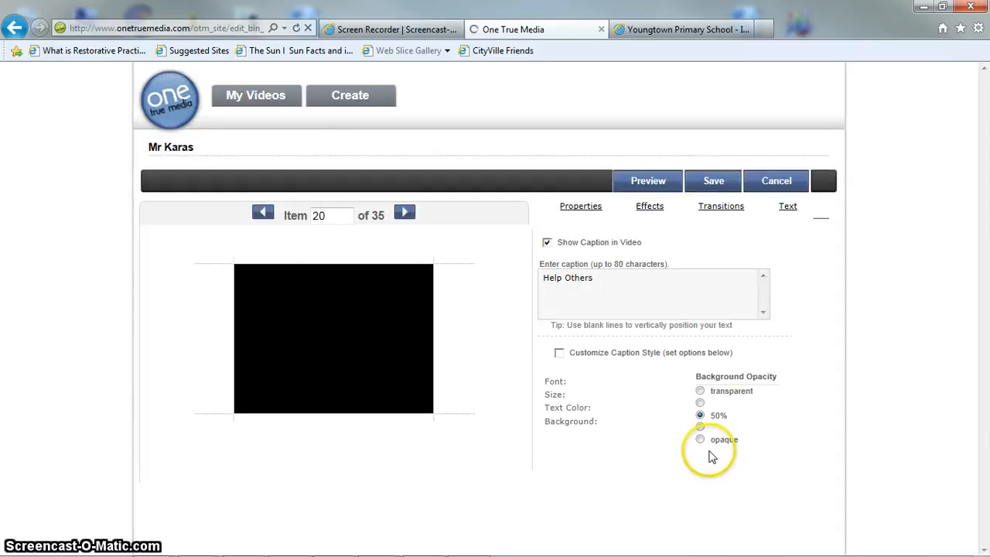
left_click(714, 184)
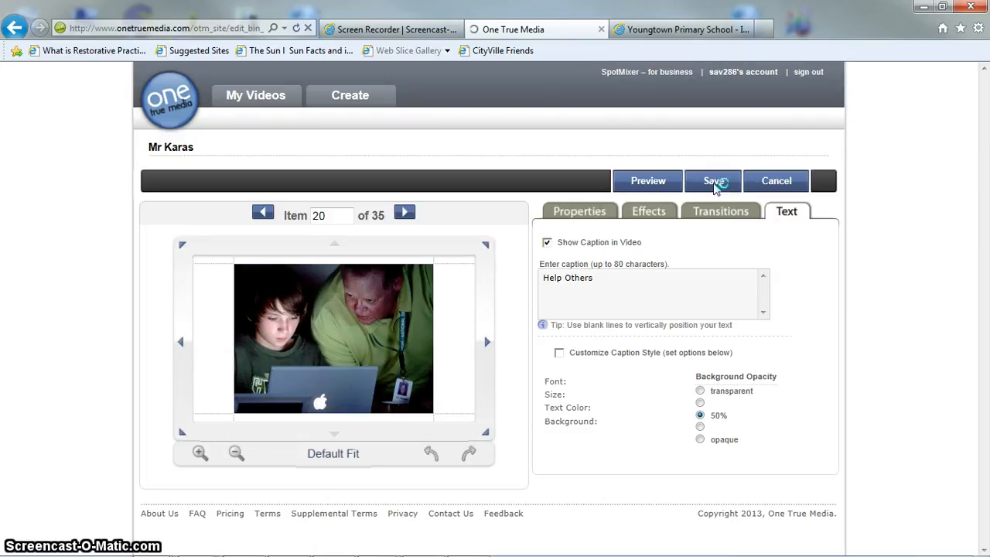
left_click(618, 404)
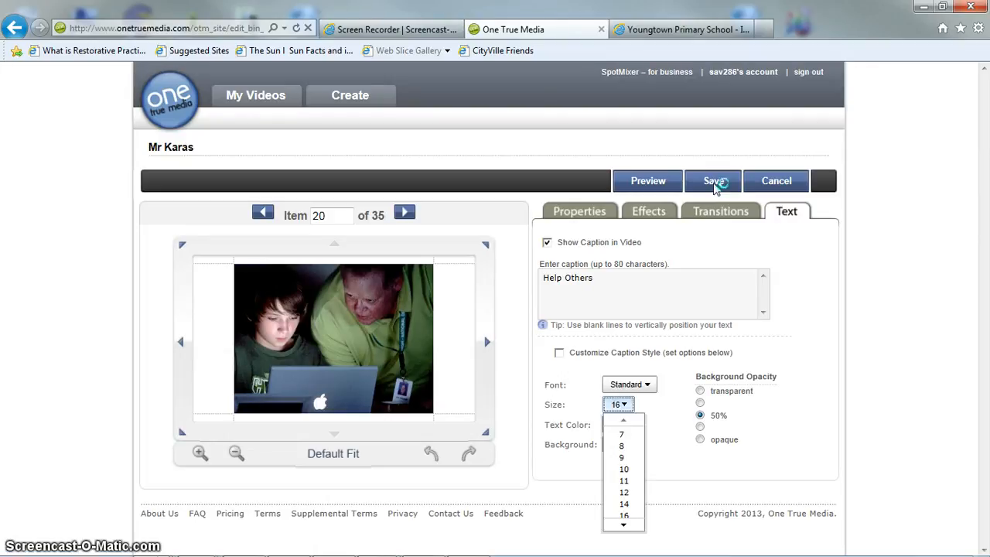
key("Up")
key("Up")
key("Up")
key("Up")
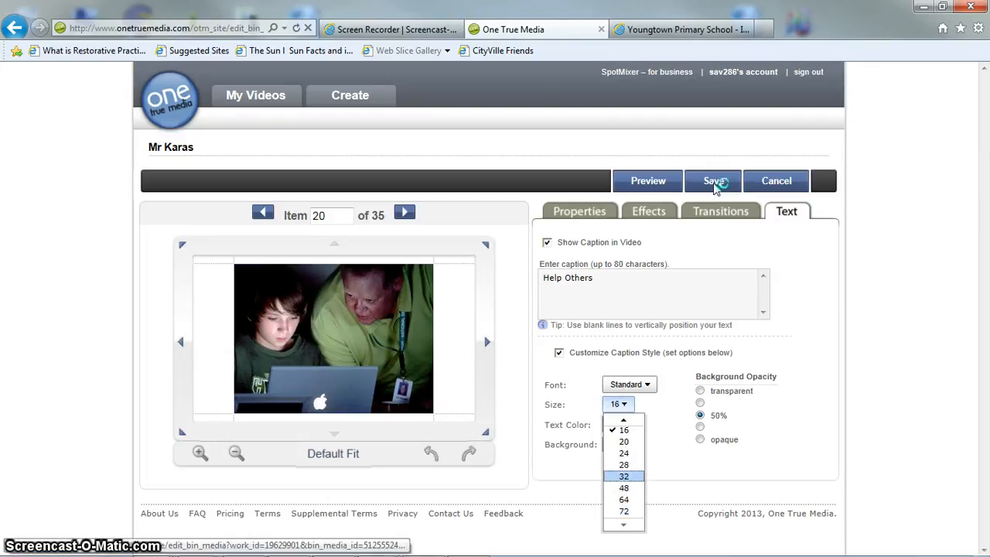
key("Return")
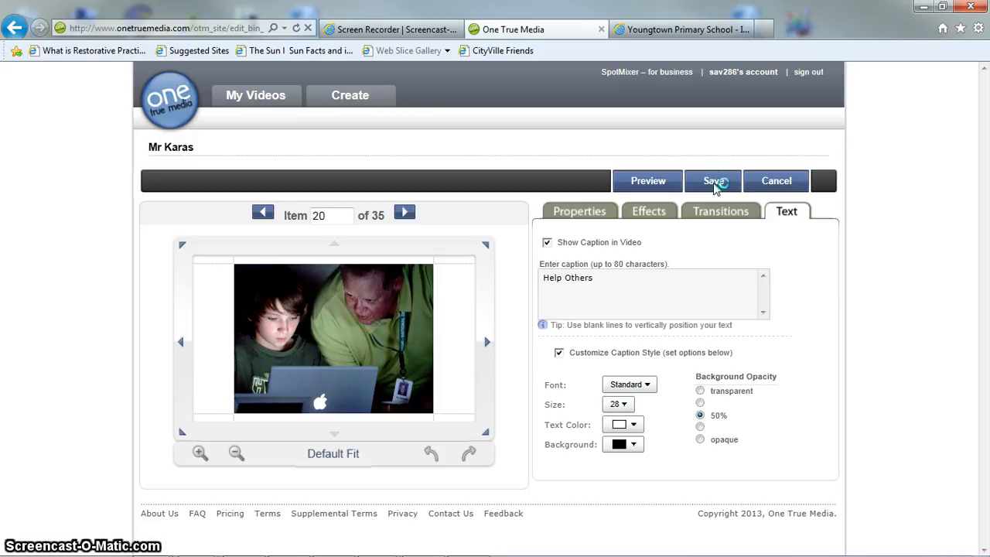
left_click(716, 182)
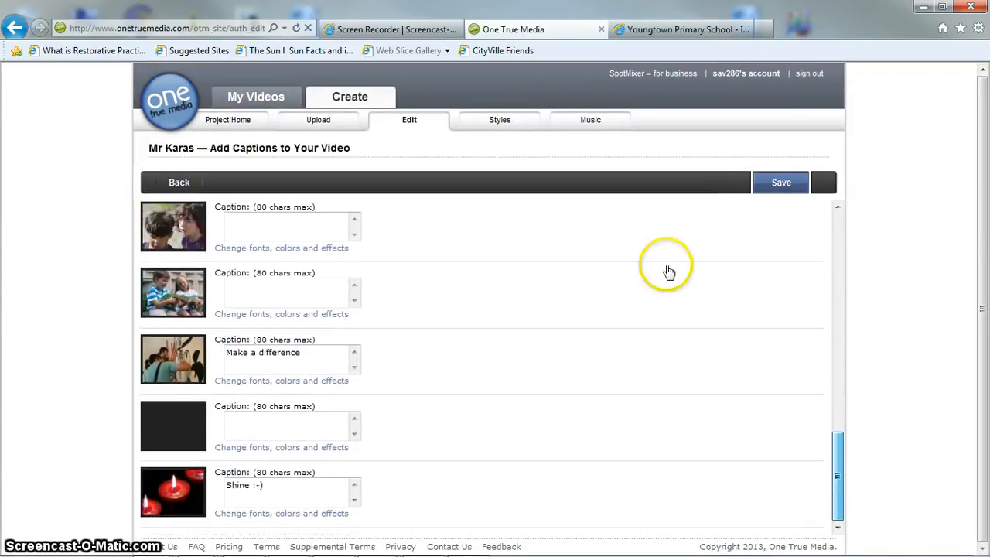
- Customize the "Shine :-)" caption on the red candles photo with red text (RGB 157, 0, 0) and font size 28, and save it
left_click(281, 514)
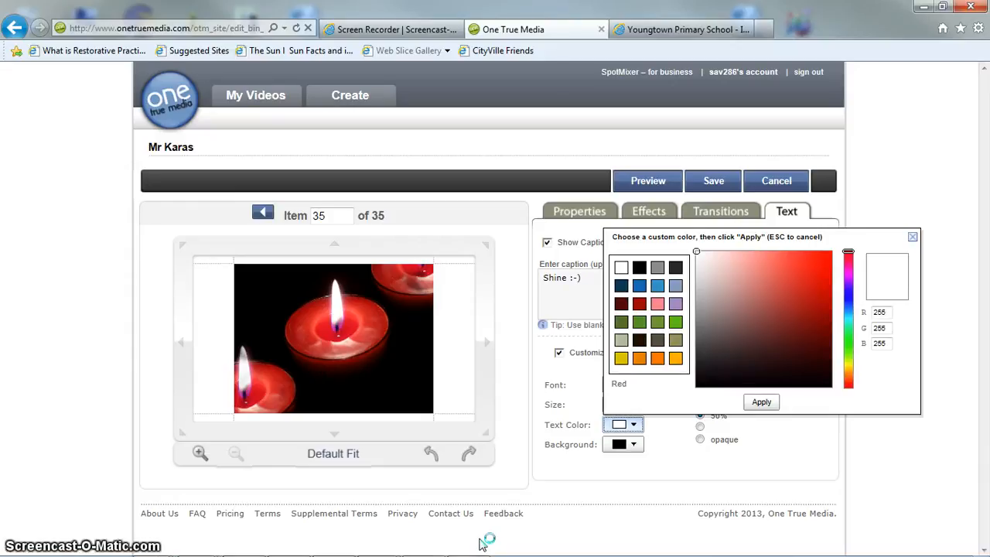
left_click(639, 304)
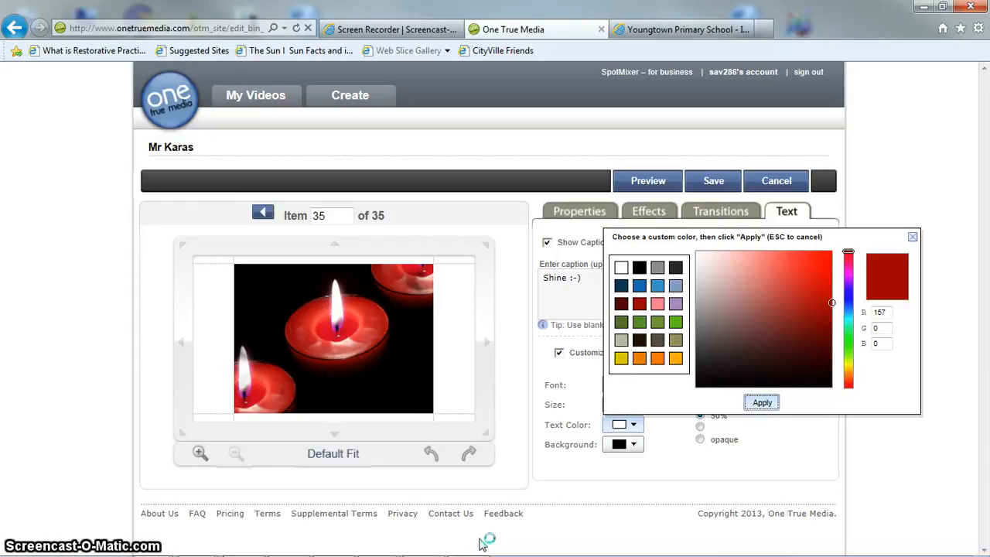
left_click(762, 402)
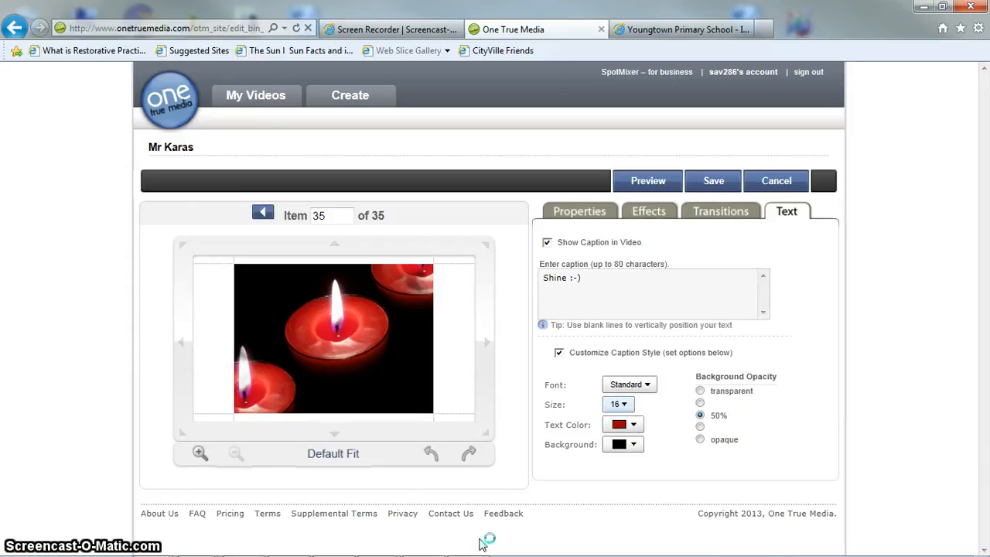
left_click(619, 404)
scroll(623, 510, "down", 1)
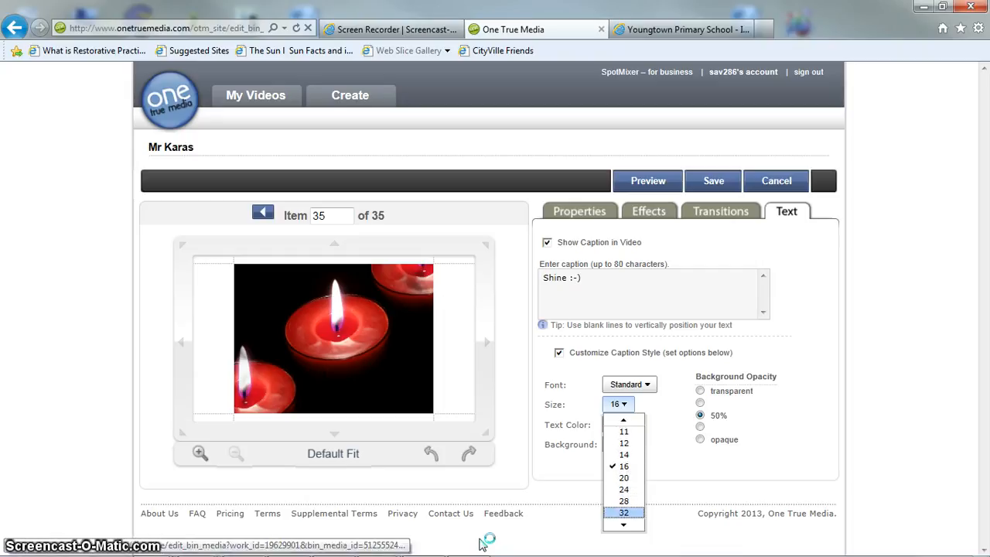
left_click(624, 499)
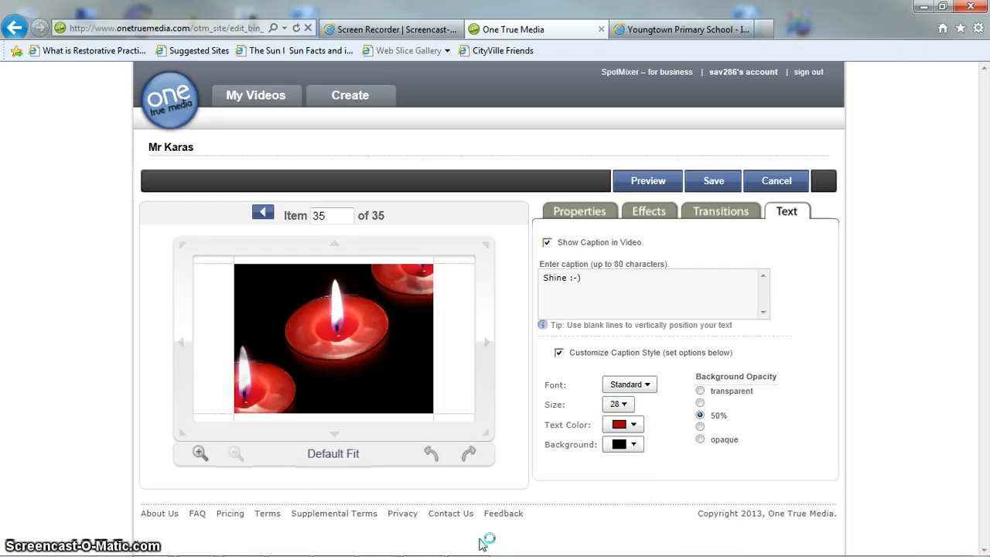
left_click(713, 180)
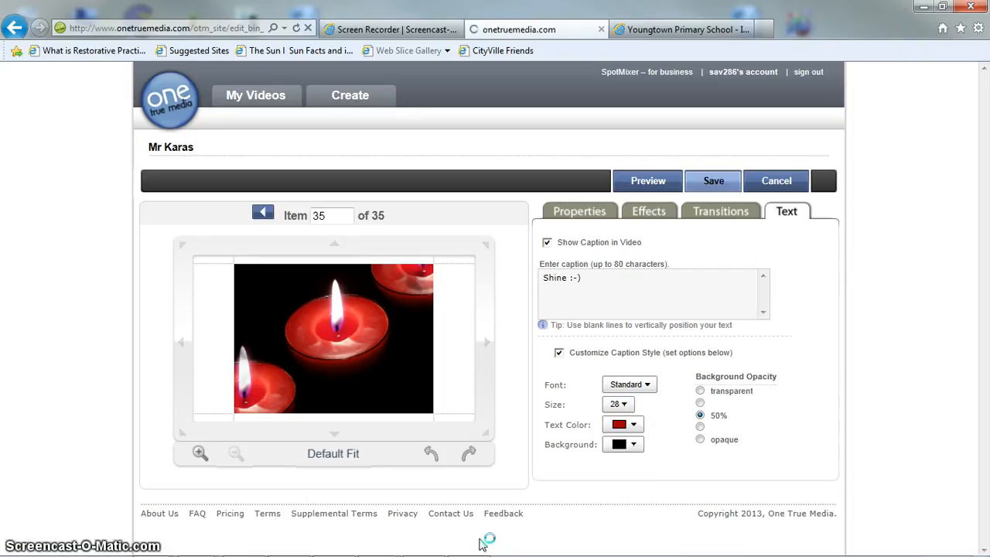